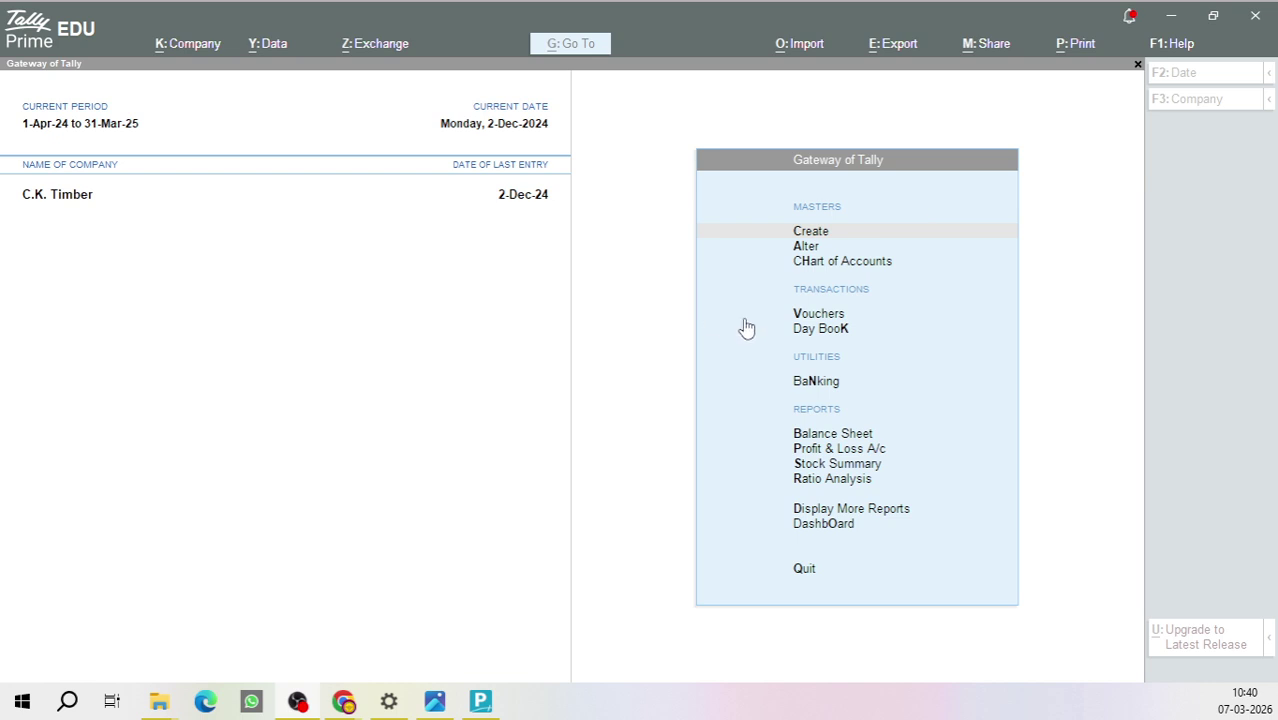
Step: Start a new payment voucher and set its paying account to Cash
click(812, 316)
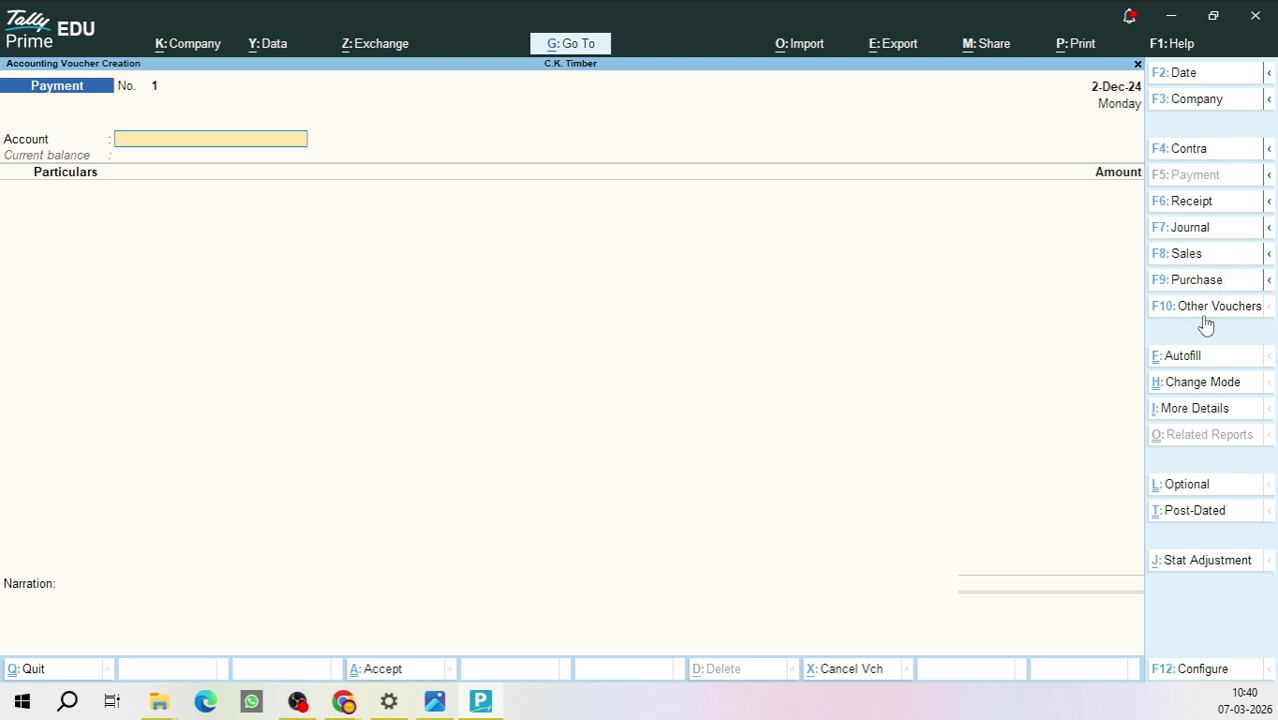
click(1203, 283)
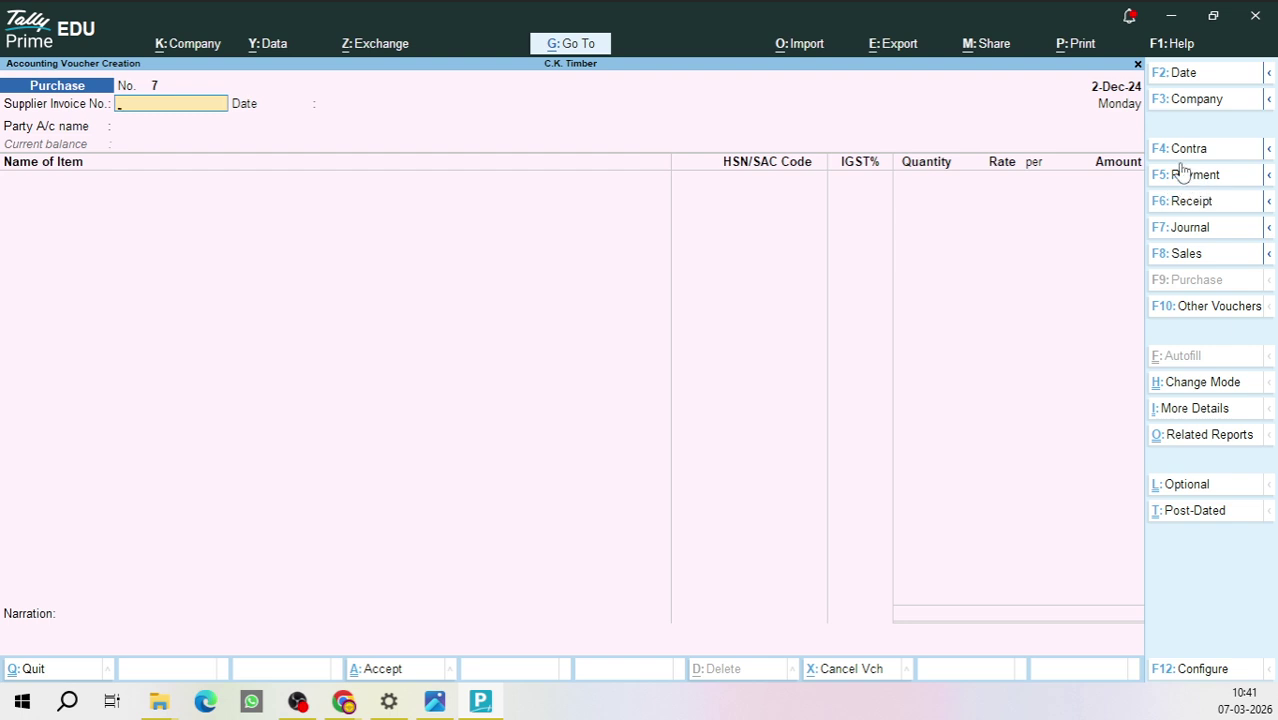
click(1181, 172)
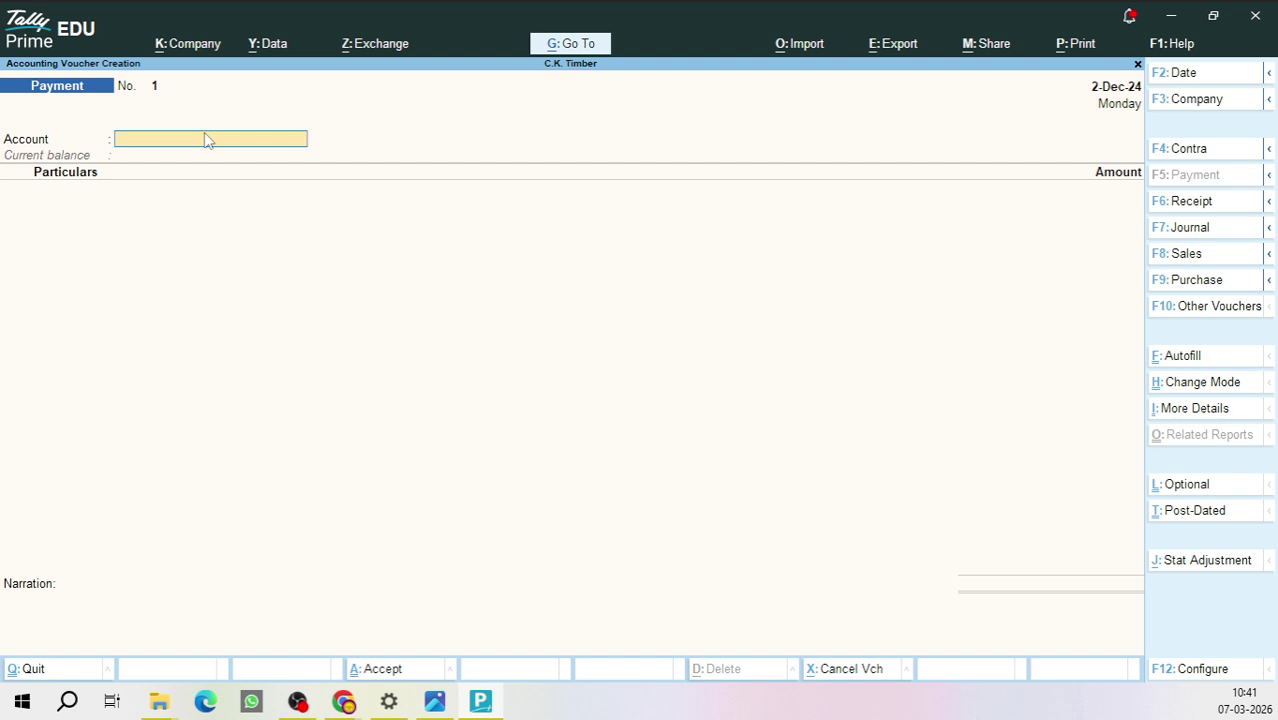
text(Cash)
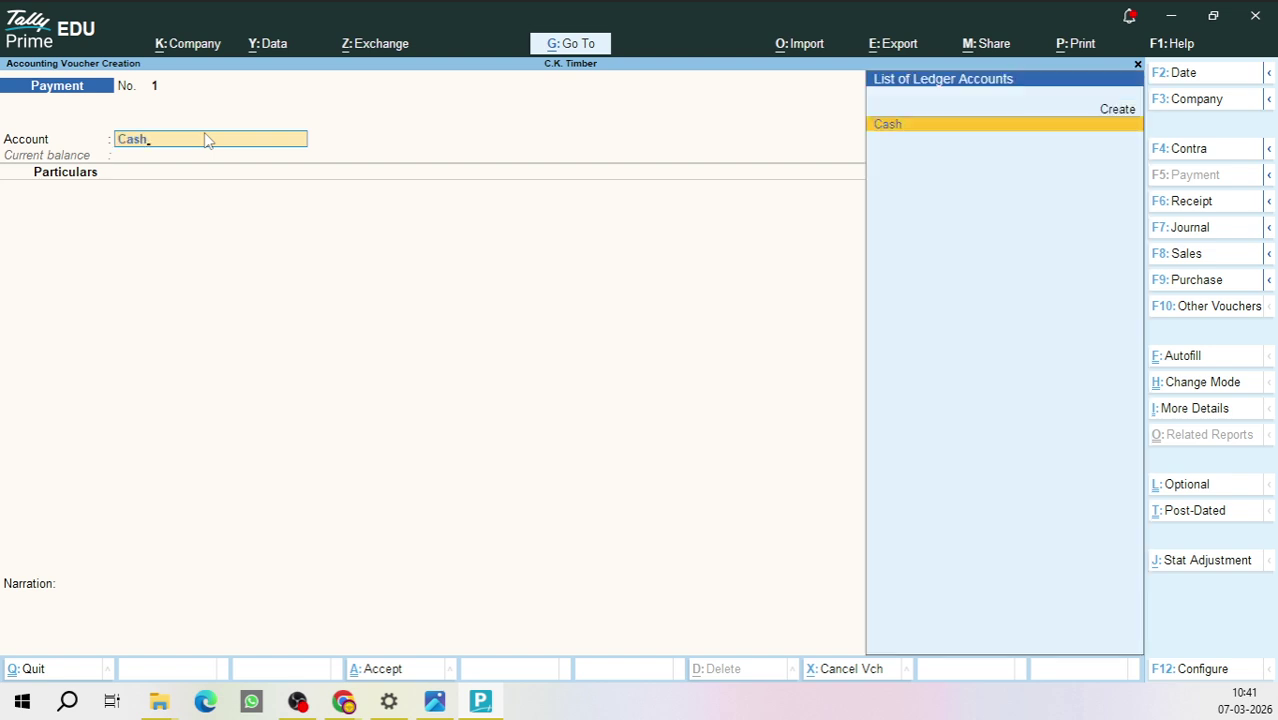
key(Return)
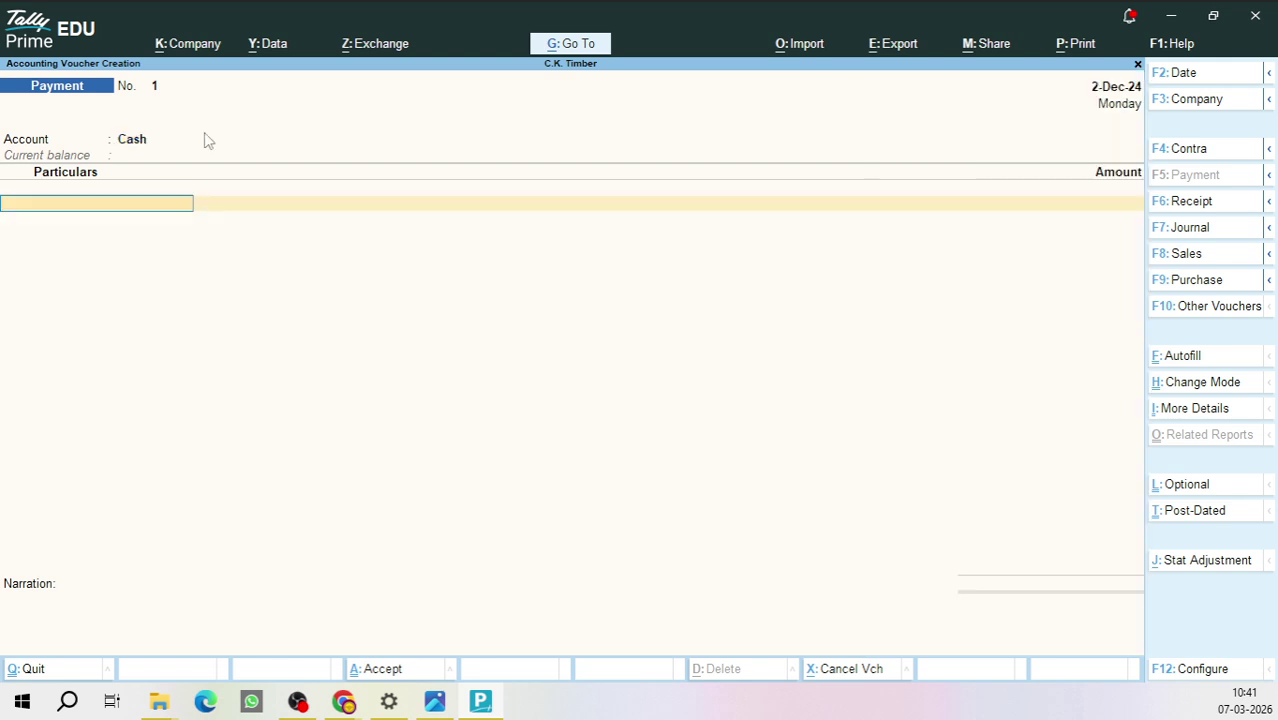
Step: Enter Food & Allied Services, Bhopal as the voucher's particulars with an amount of 5000
text(C)
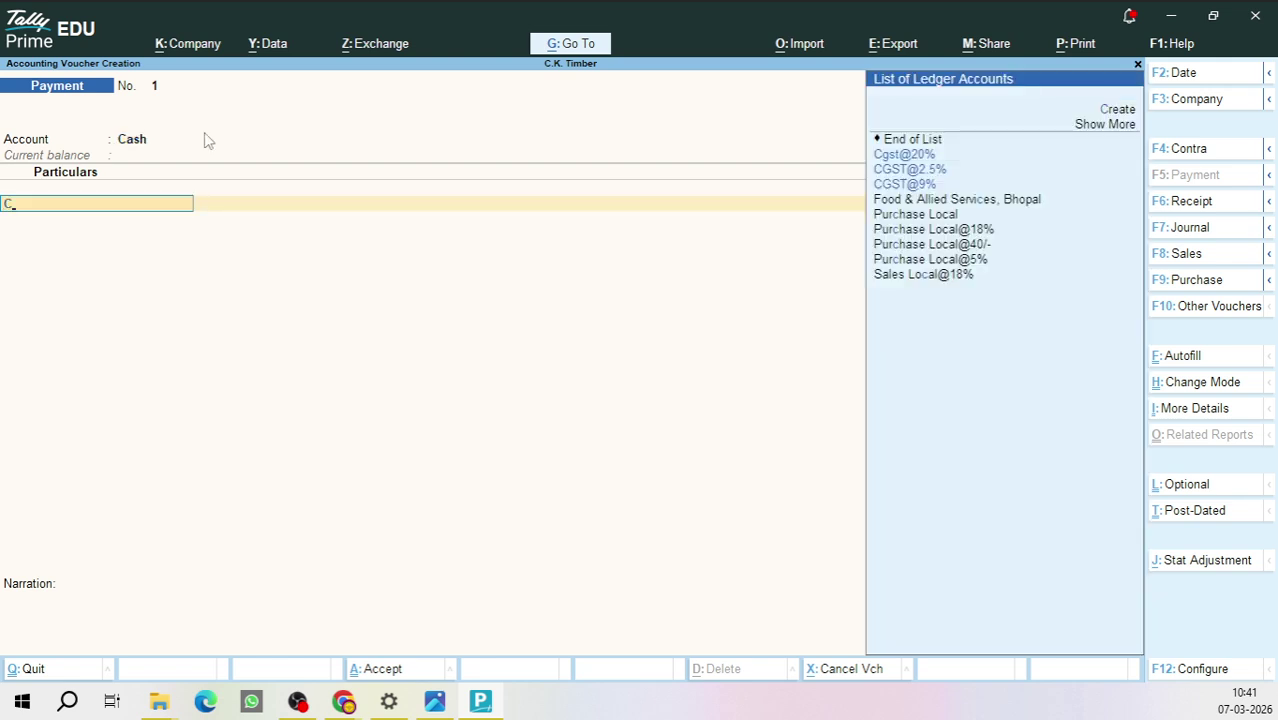
key(Down)
key(Down)
key(Down)
key(Down)
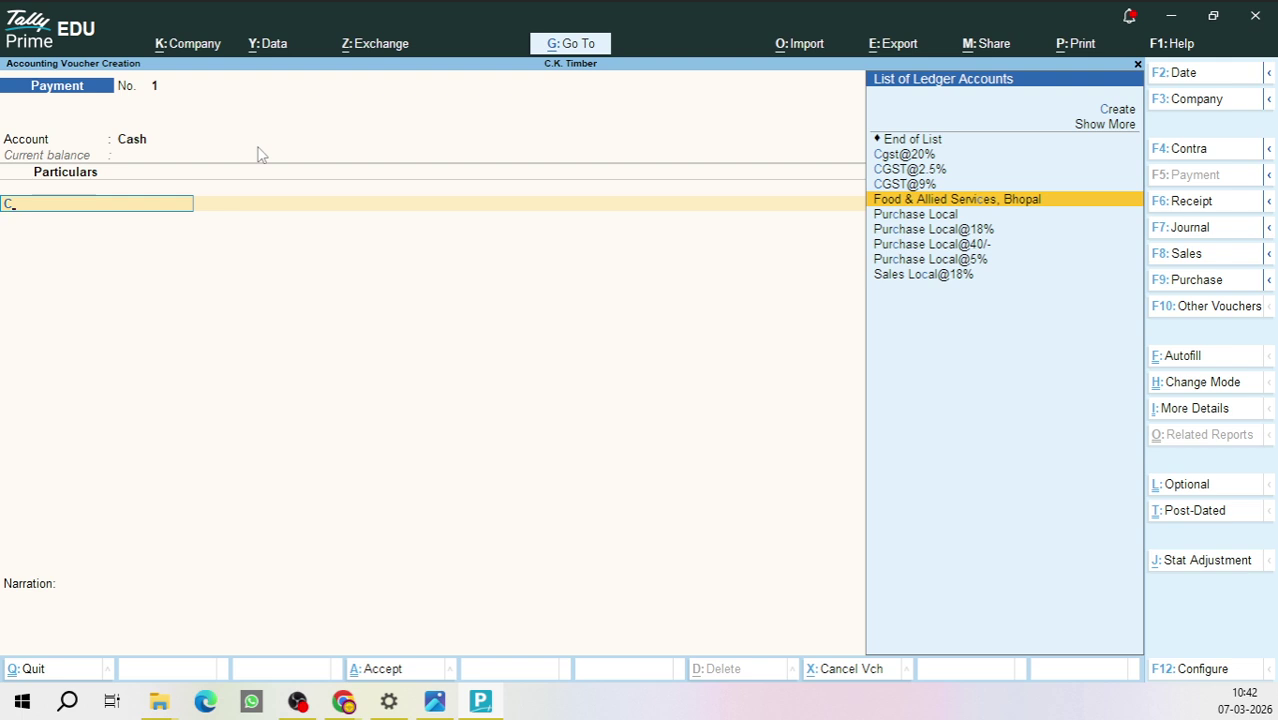
key(Down)
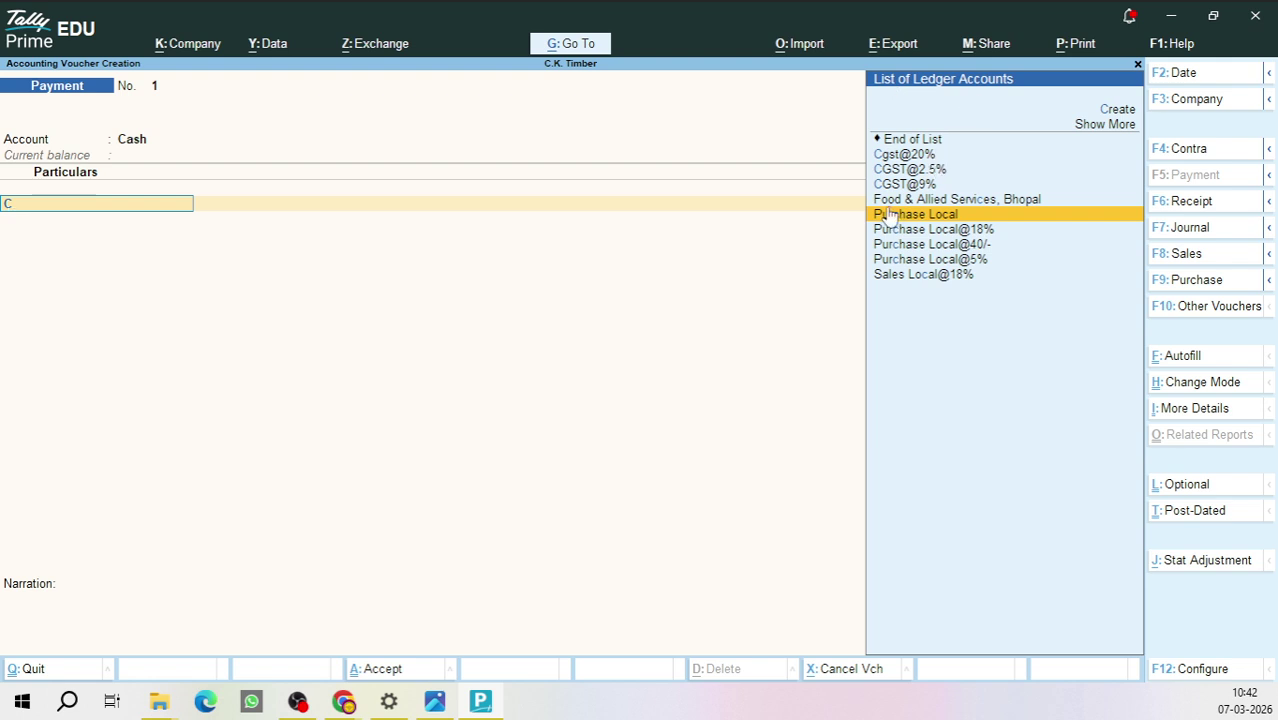
key(Up)
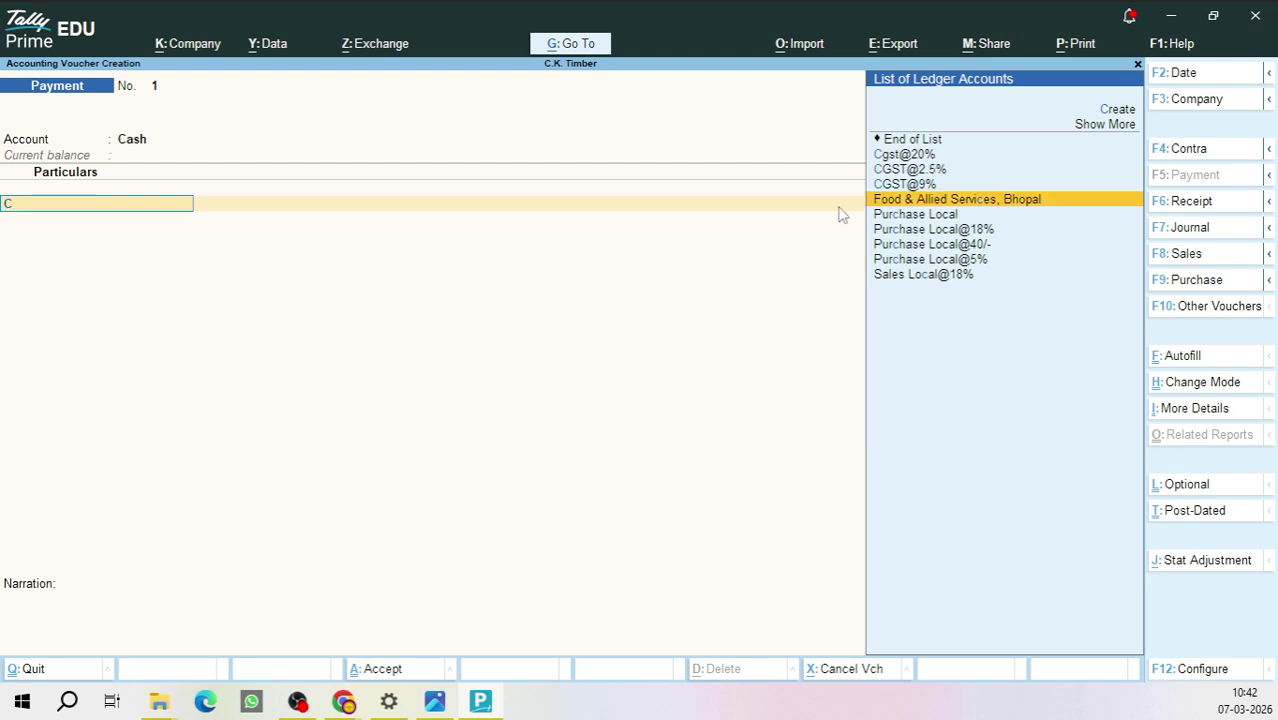
key(Down)
key(Up)
key(Down)
key(Up)
key(Return)
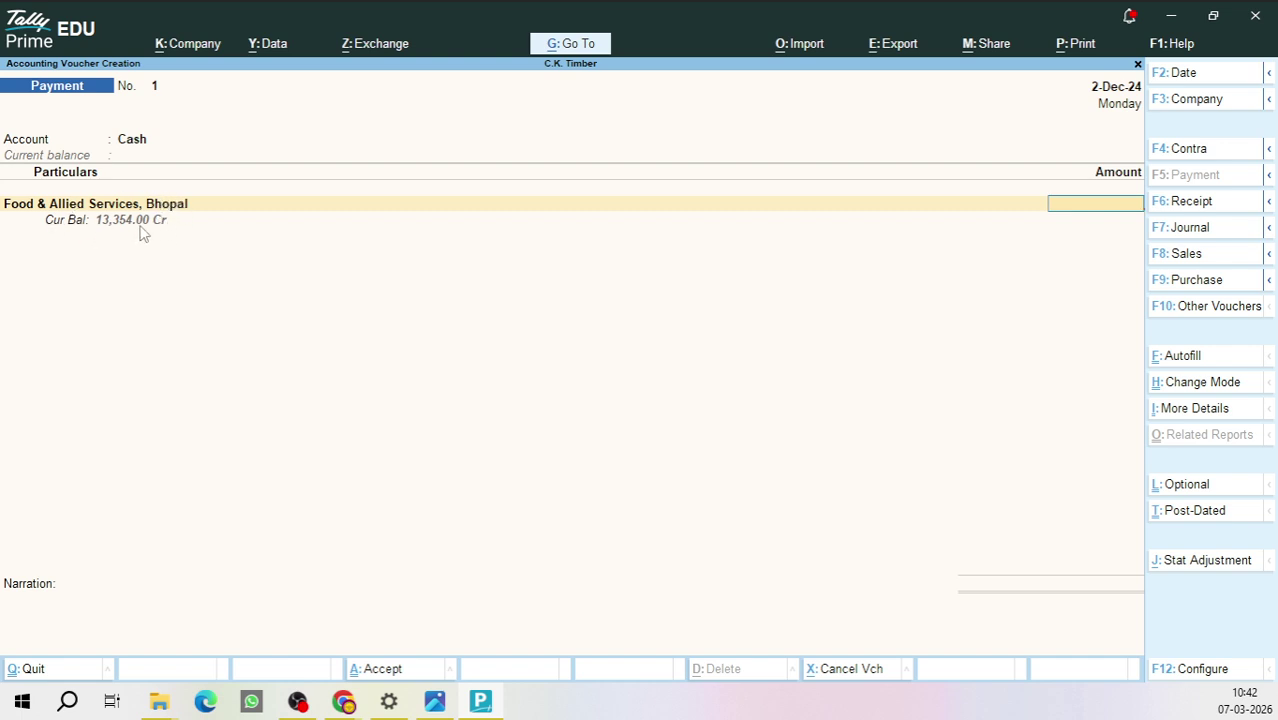
text(5000)
key(Return)
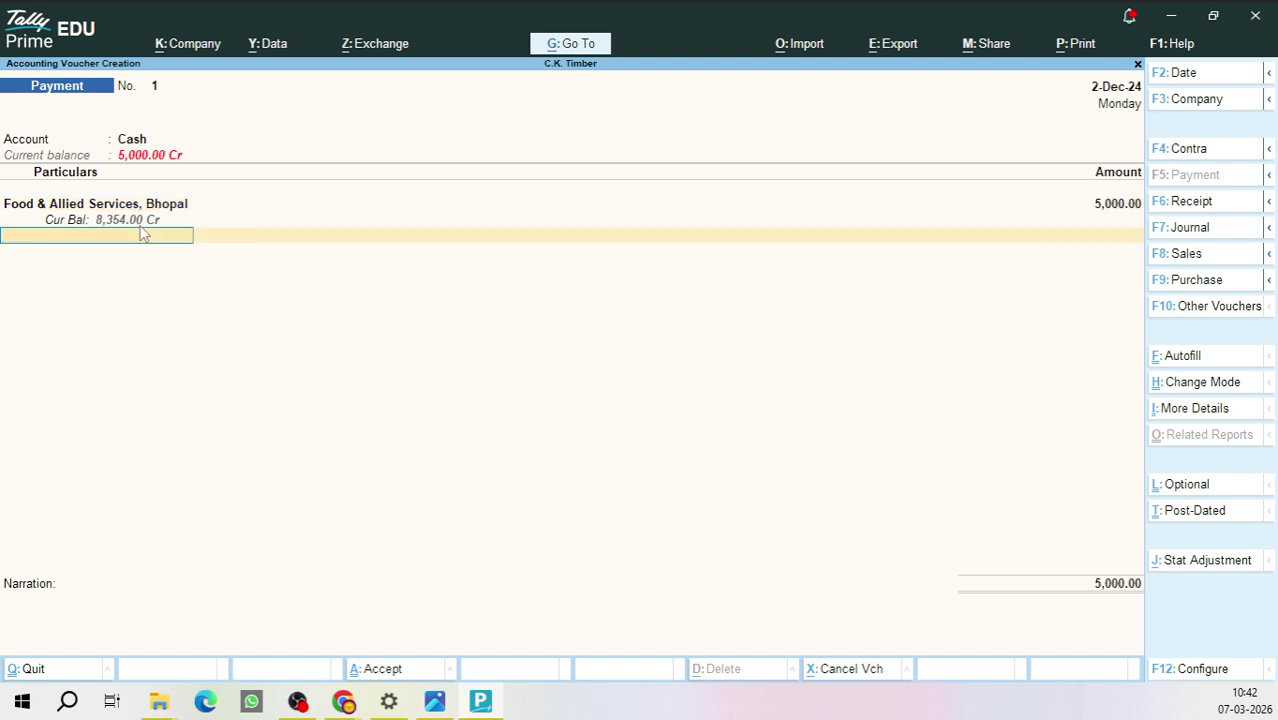
Step: Add the narration "Payment against purchase invoice xx" and accept the payment voucher
key(Return)
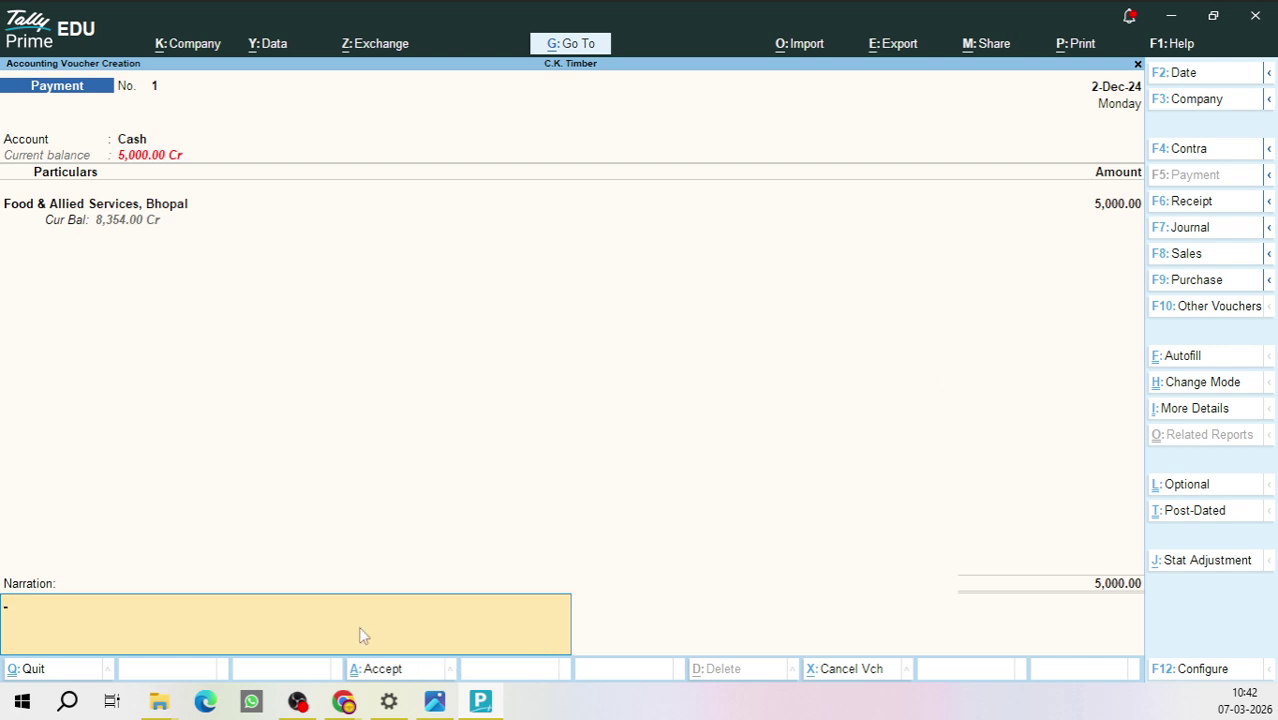
text(Payment a)
text(gains)
text(t pur)
text(chae)
text(e)
text( i)
text(nvoice)
text( xx)
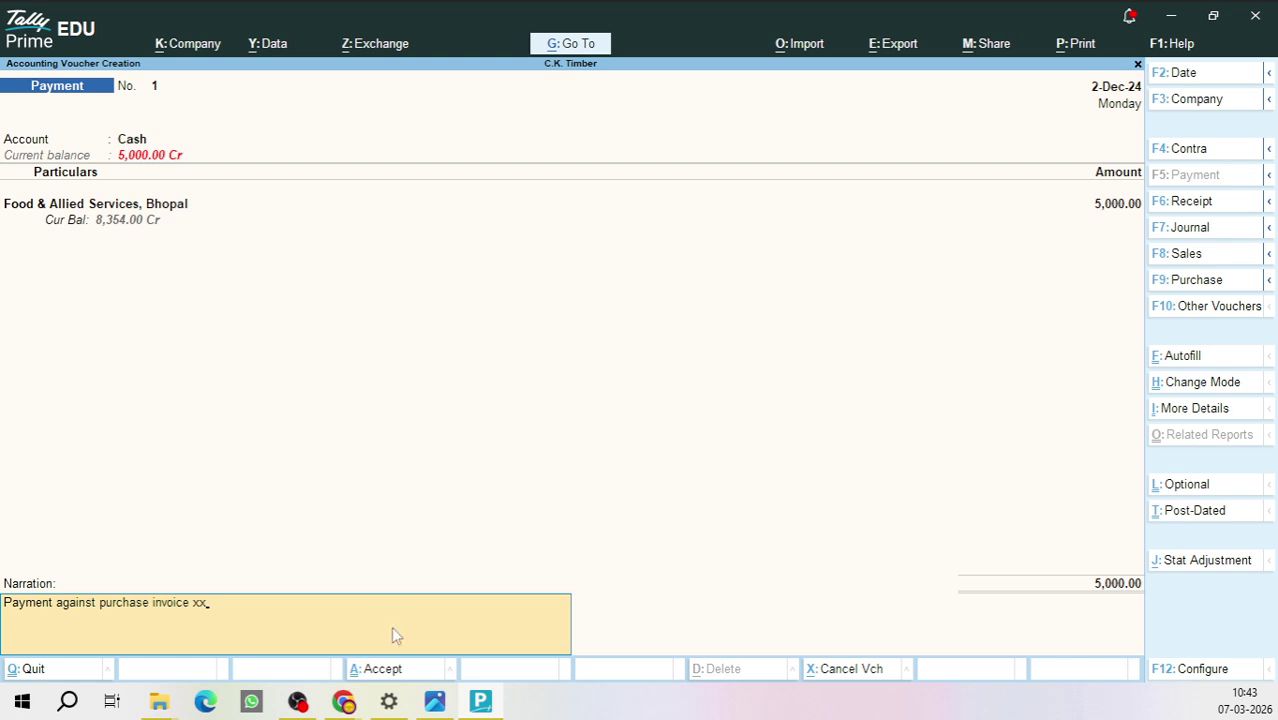
key(Return)
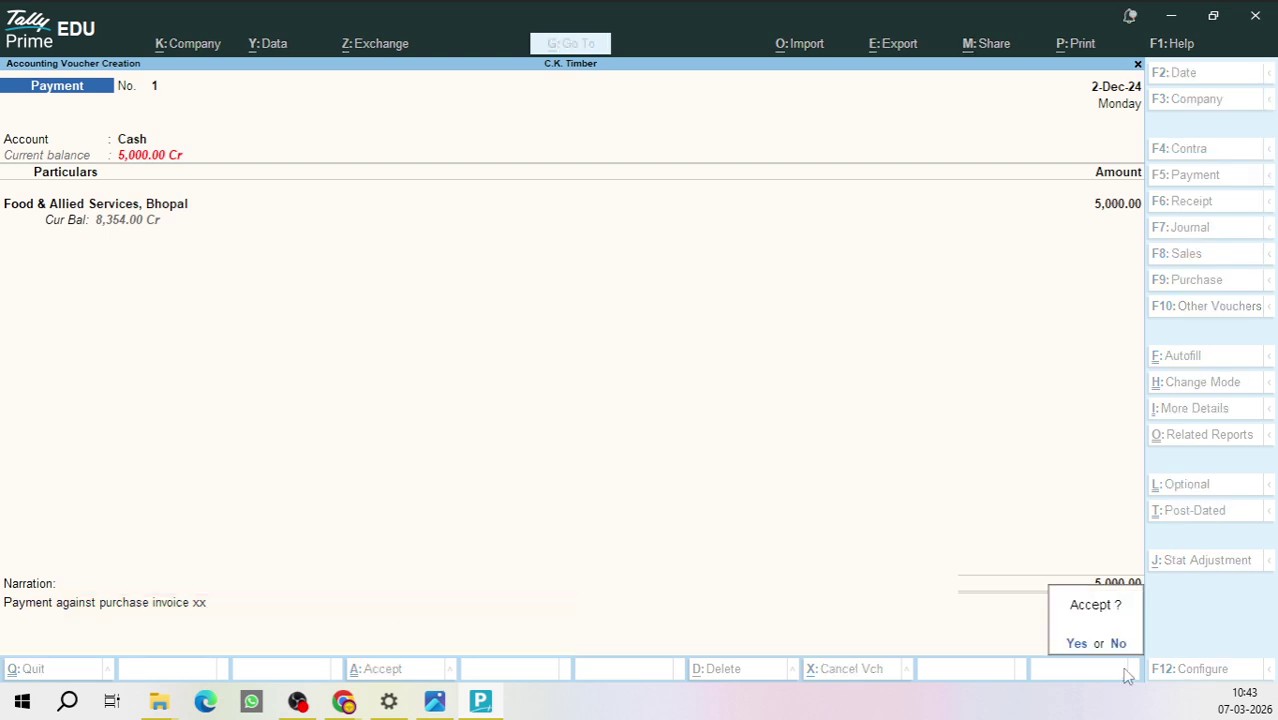
click(1075, 644)
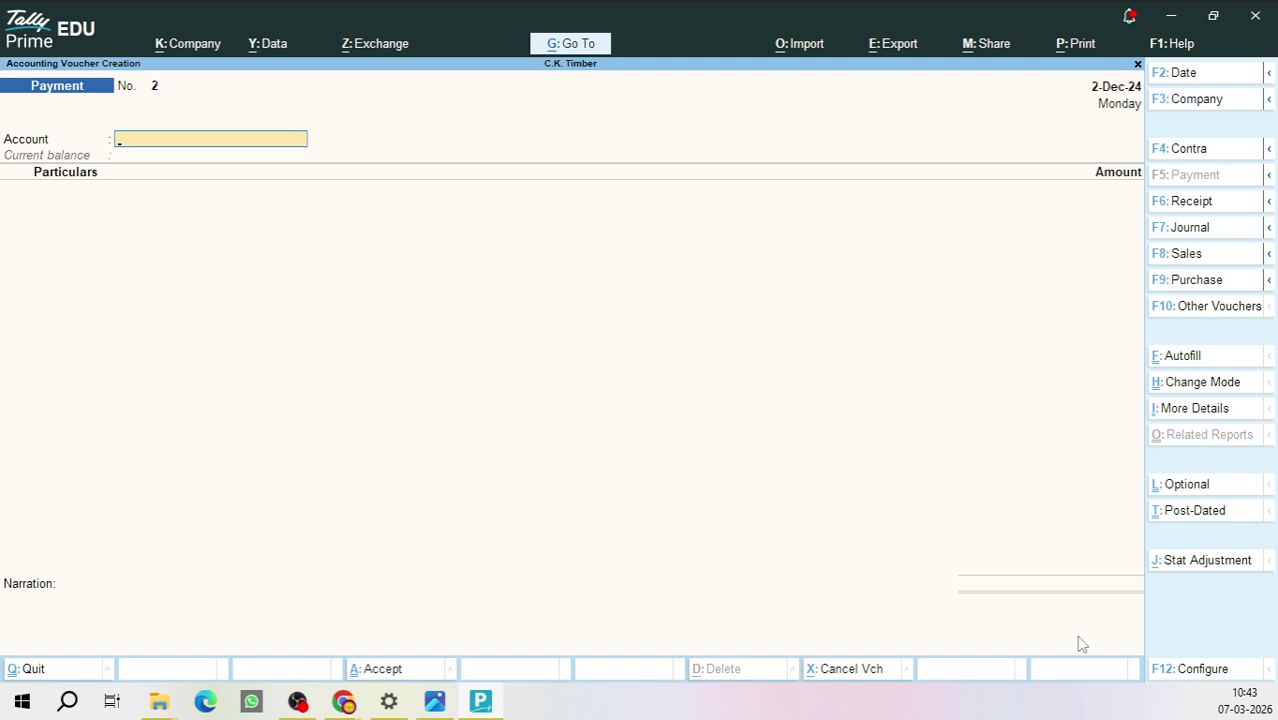
Step: Set the date of the new payment voucher to 31-Dec-24
key(F2)
text(3)
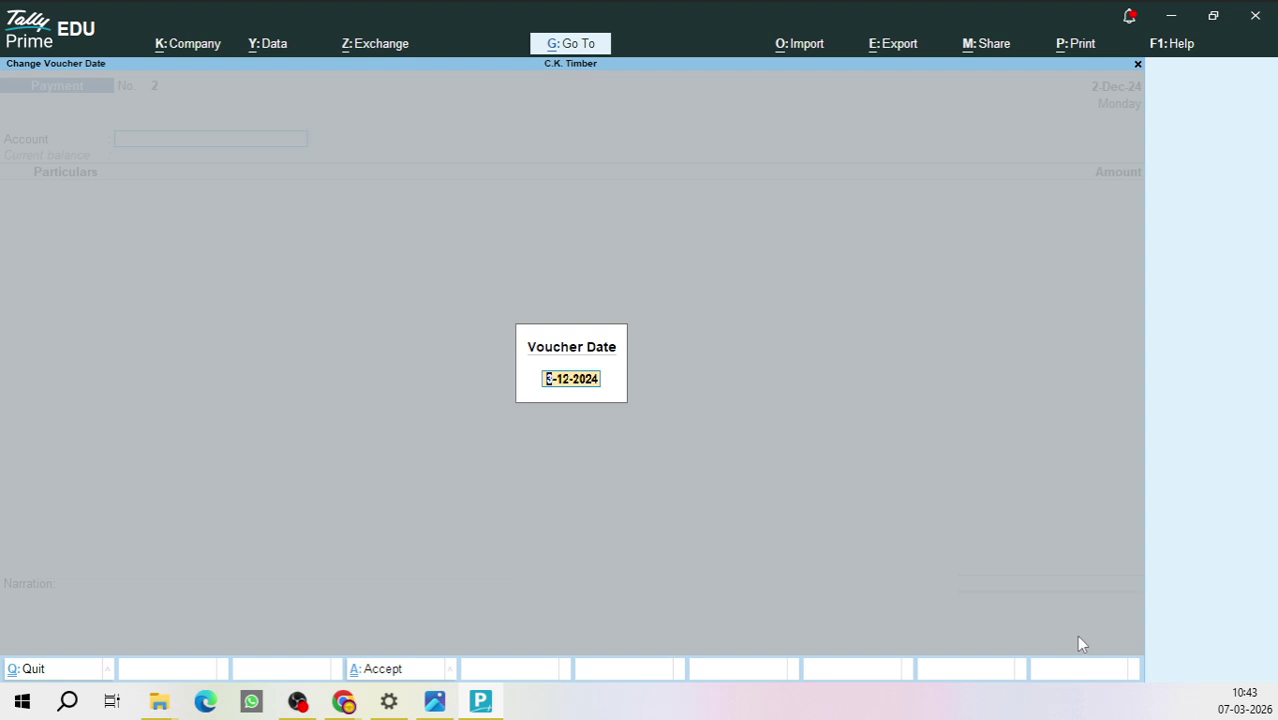
text(31.12)
key(Return)
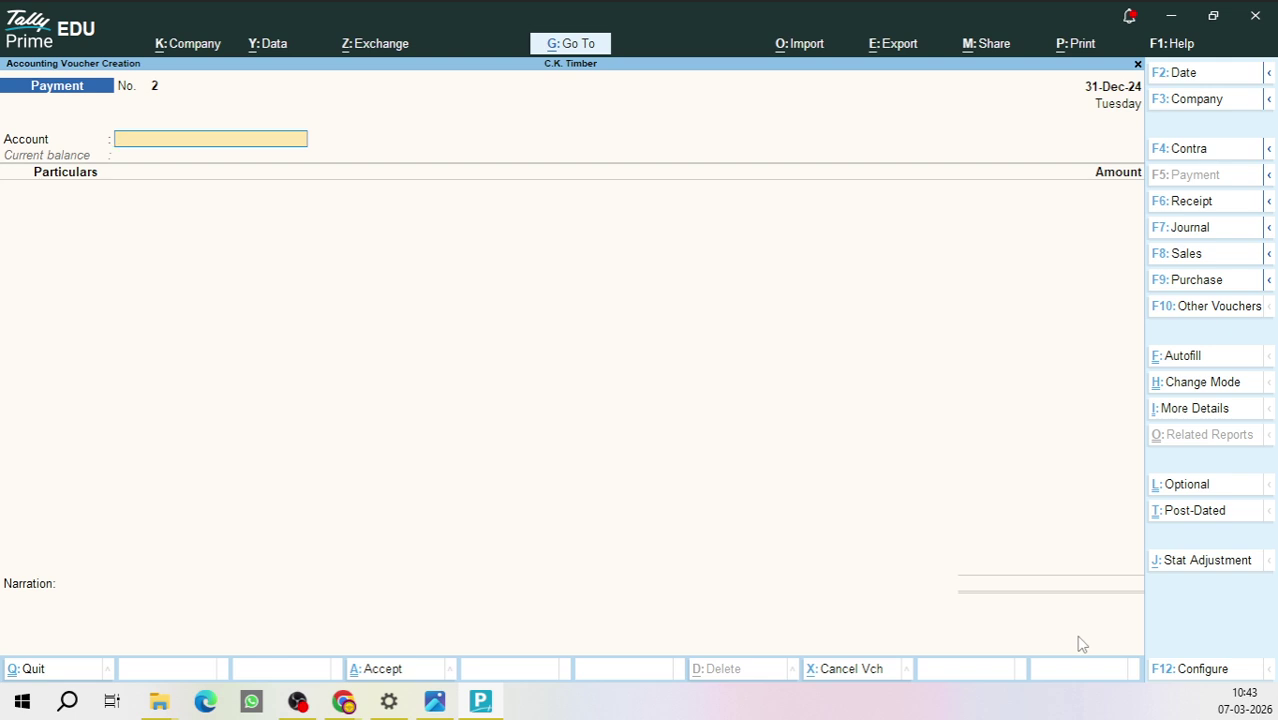
key(alt+c)
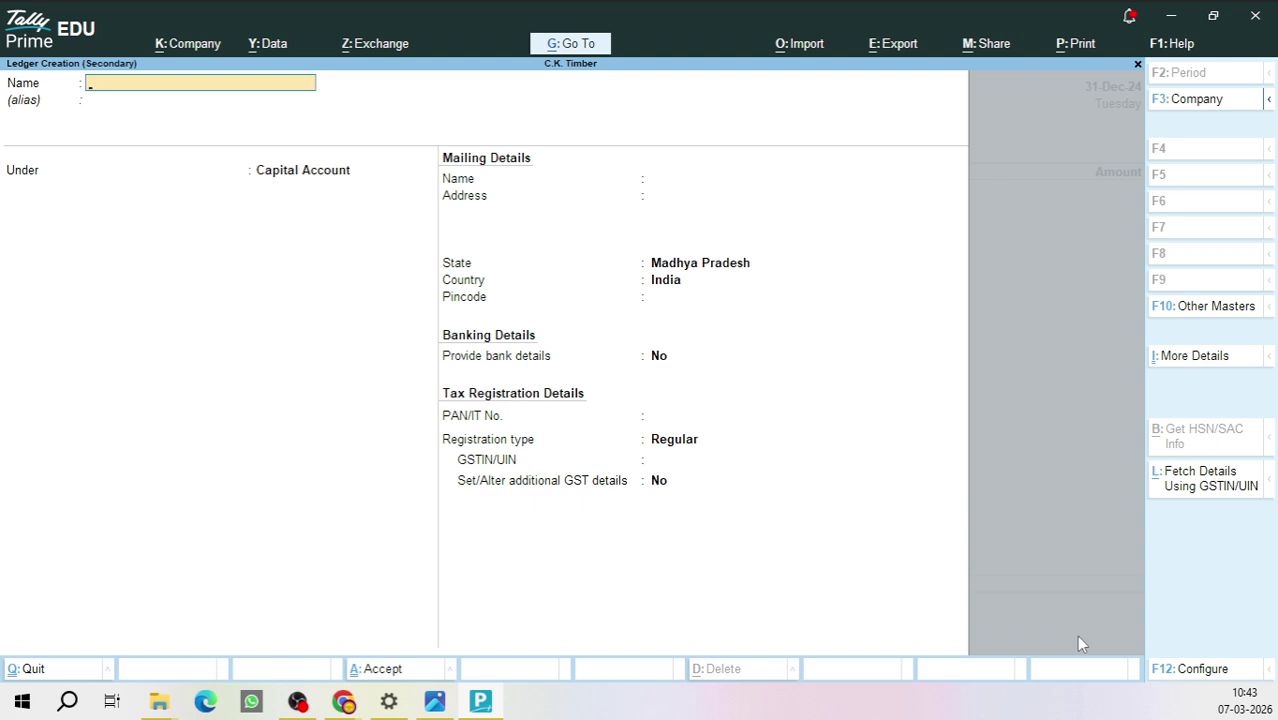
text(Bank)
key(BackSpace)
key(BackSpace)
key(BackSpace)
key(BackSpace)
key(Escape)
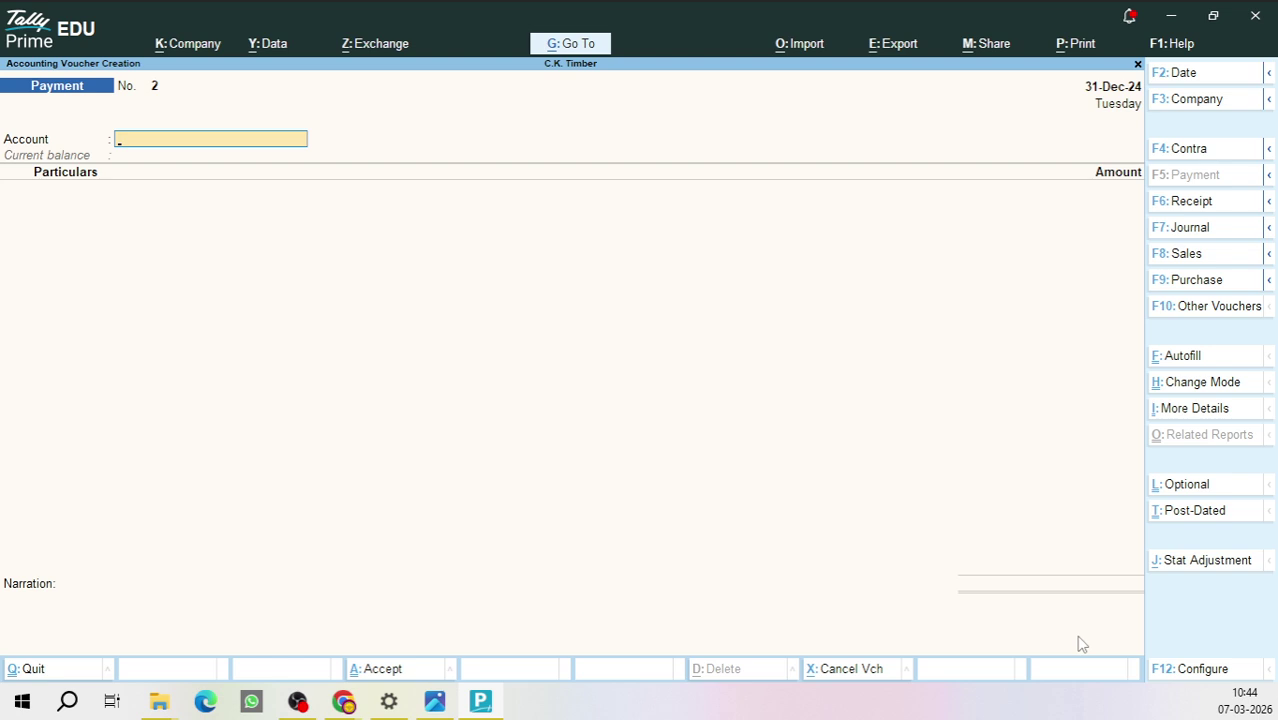
key(Escape)
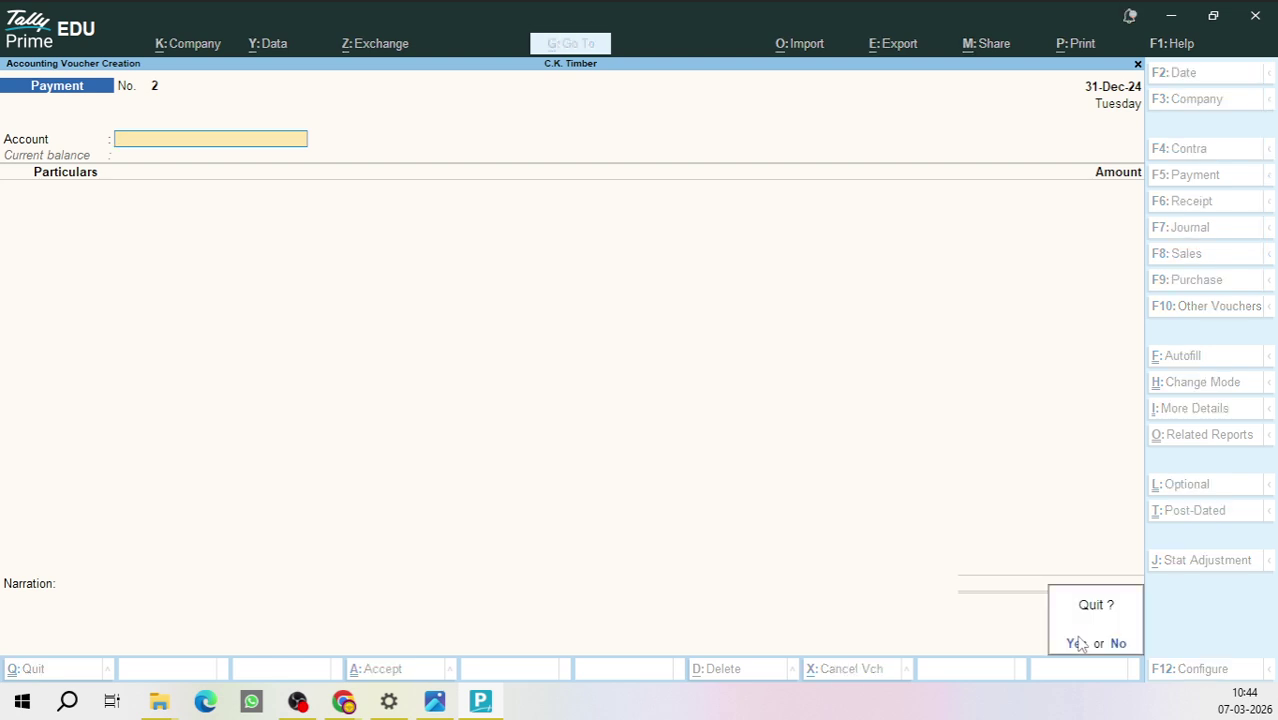
key(n)
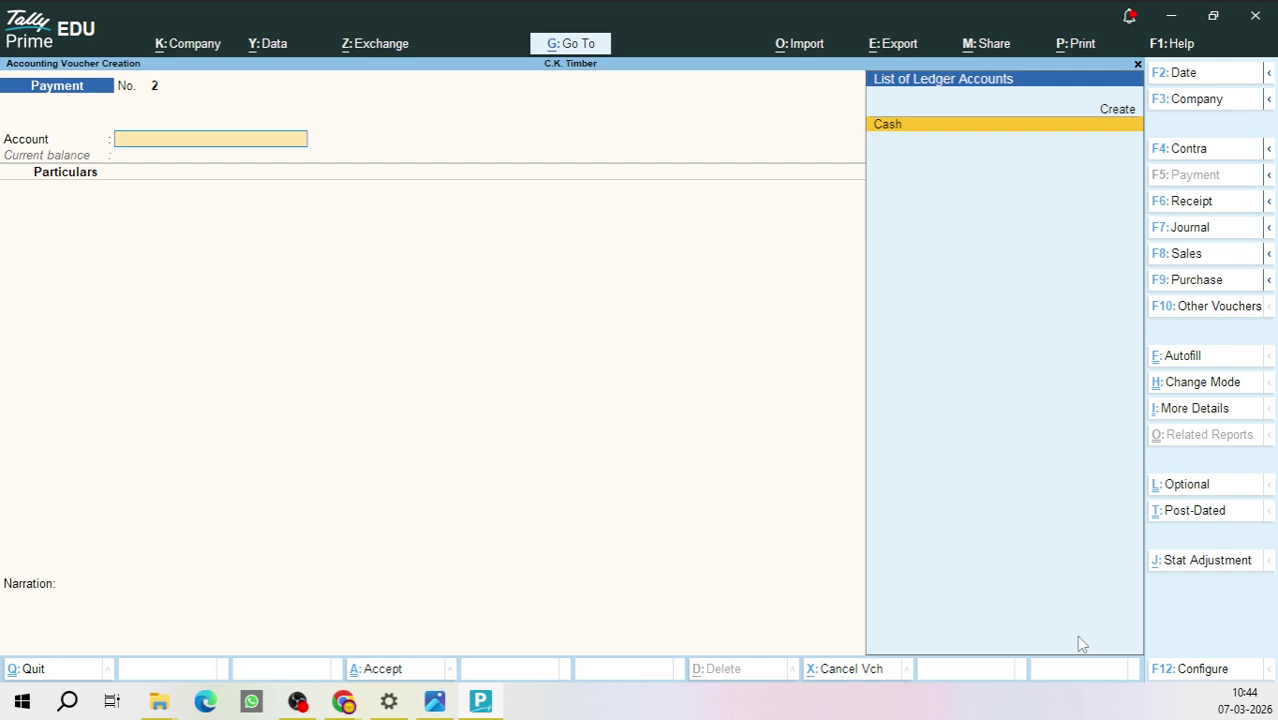
key(alt)
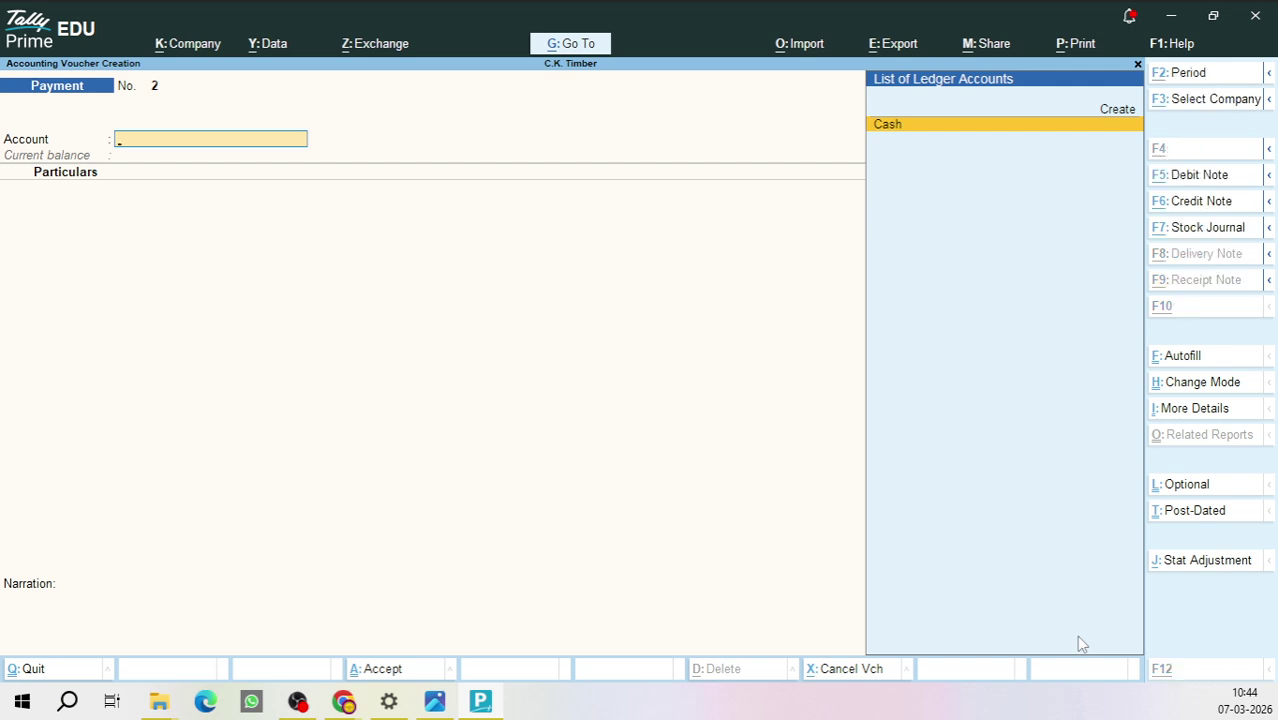
Step: Create a new ledger from the voucher's account field, named "Bank of Baroda C/a" followed by the account digits
key(alt+c)
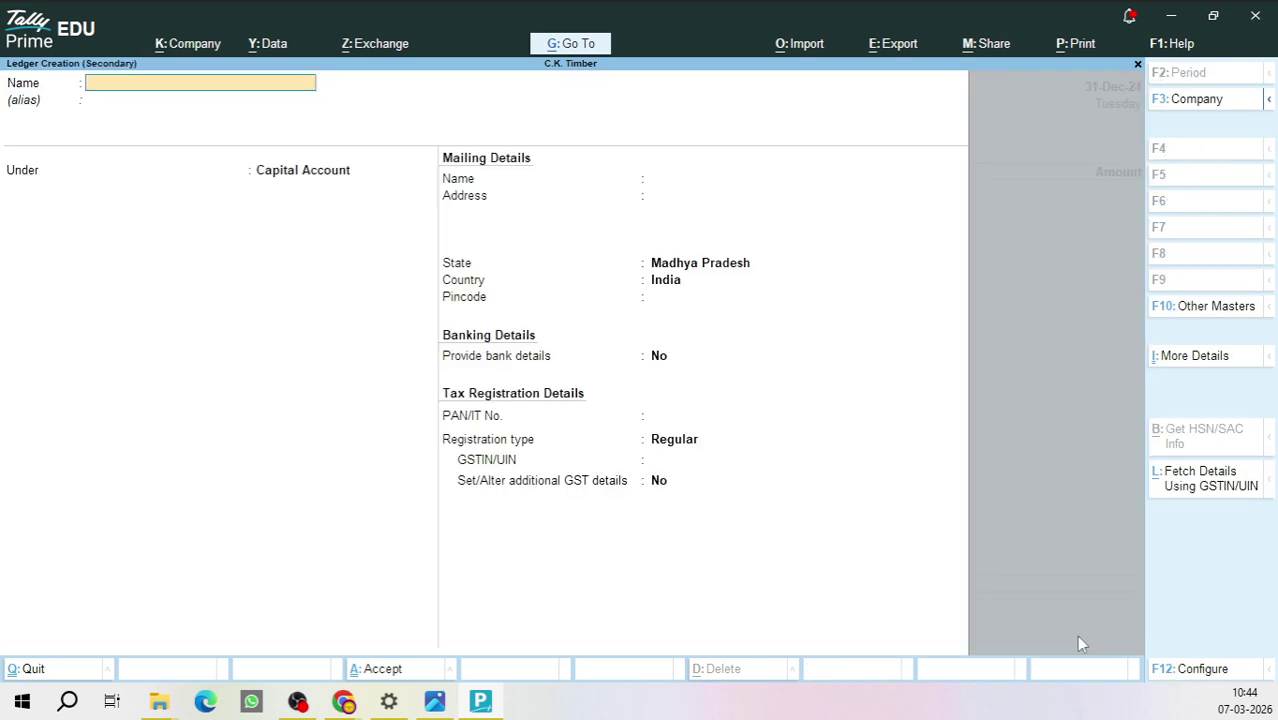
text(Bank of Baroda)
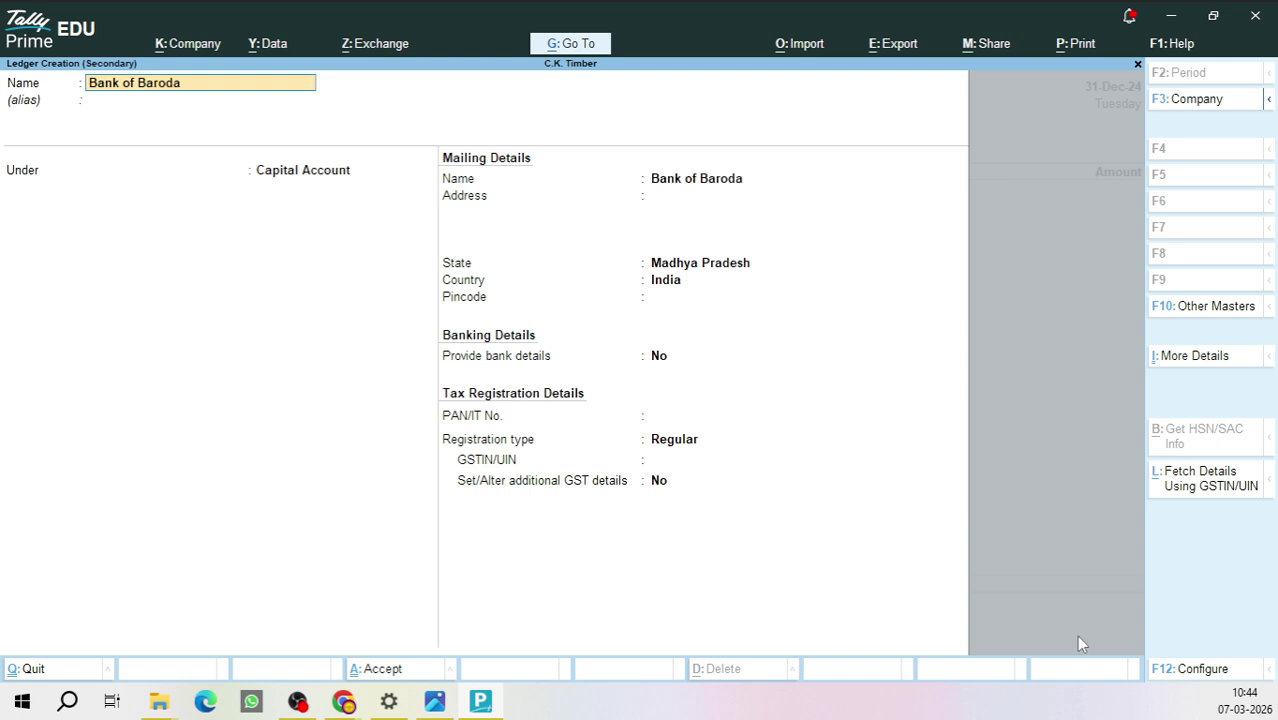
text( c)
key(BackSpace)
text(C/c 1234)
key(Return)
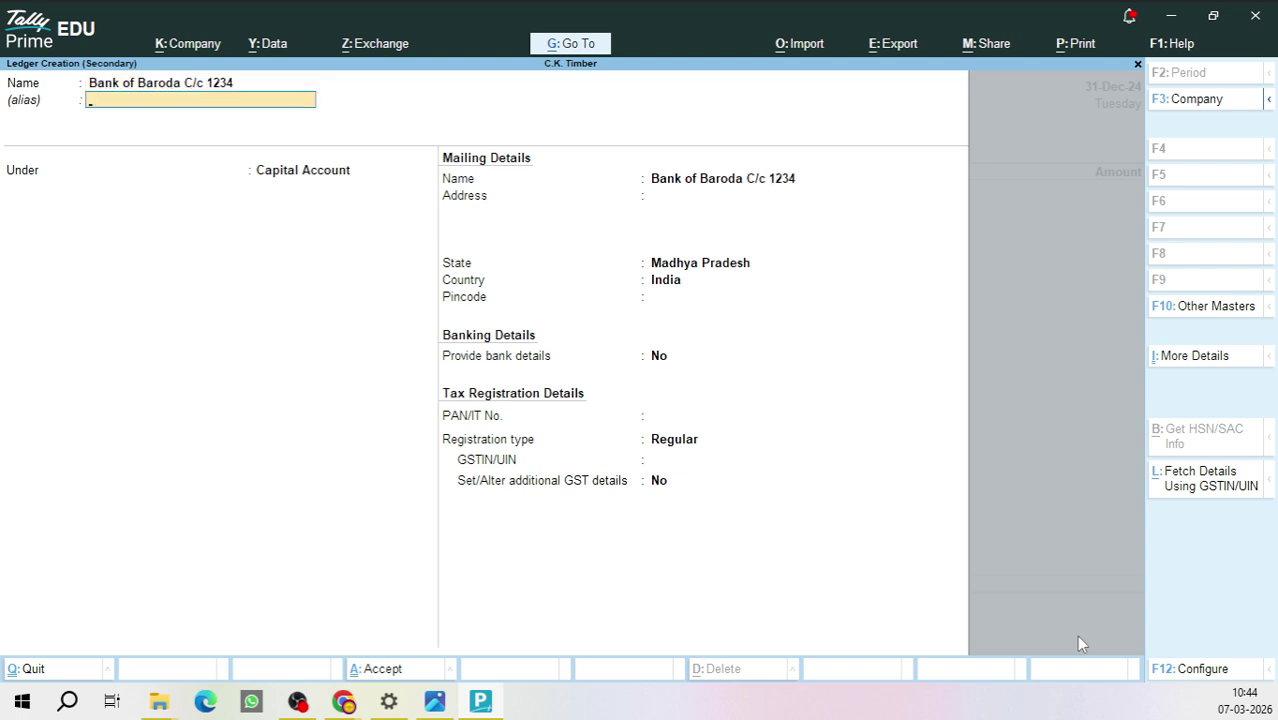
key(BackSpace)
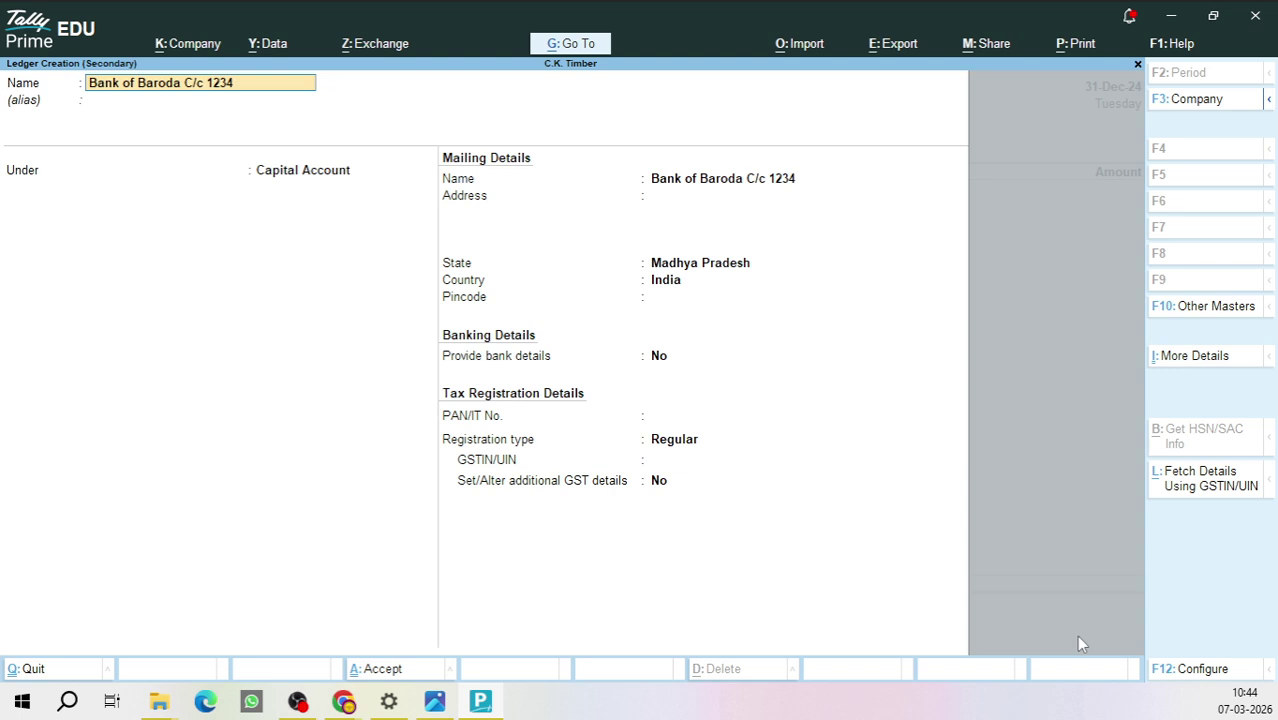
key(BackSpace)
text(a)
key(Return)
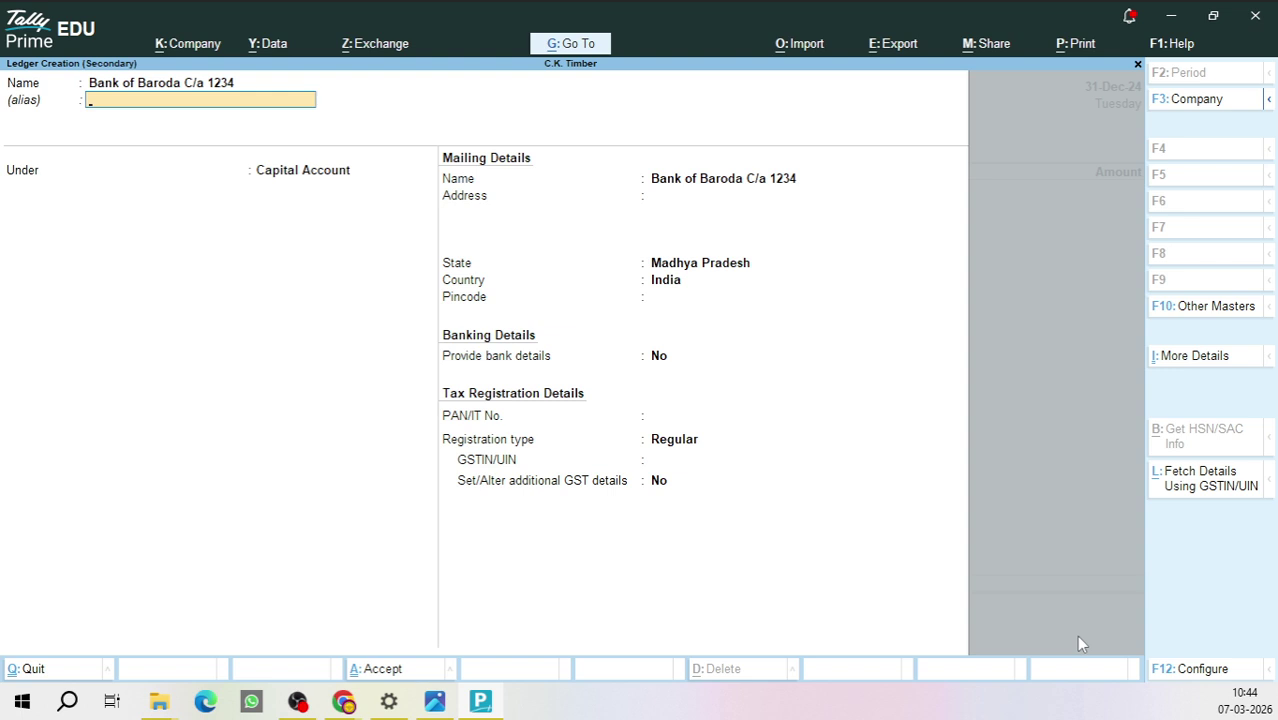
Step: Leave the ledger's alias blank and place the ledger under the Bank Accounts group
key(Return)
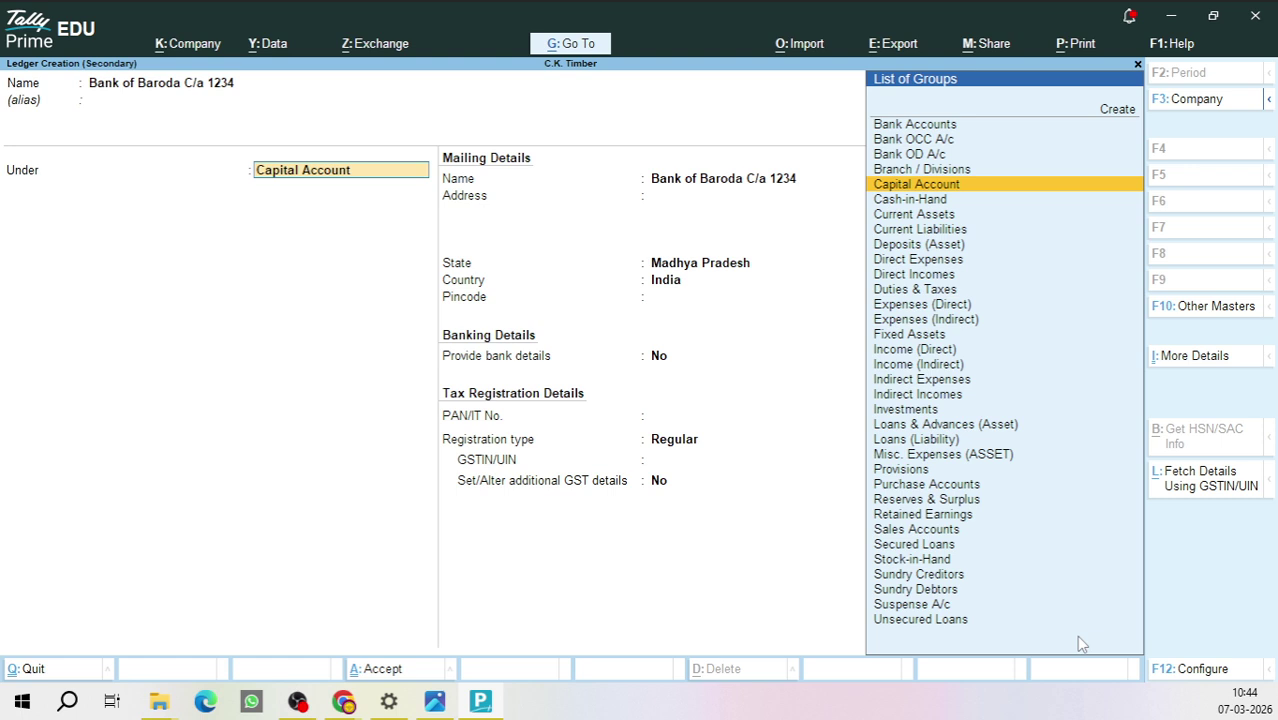
text(Ban)
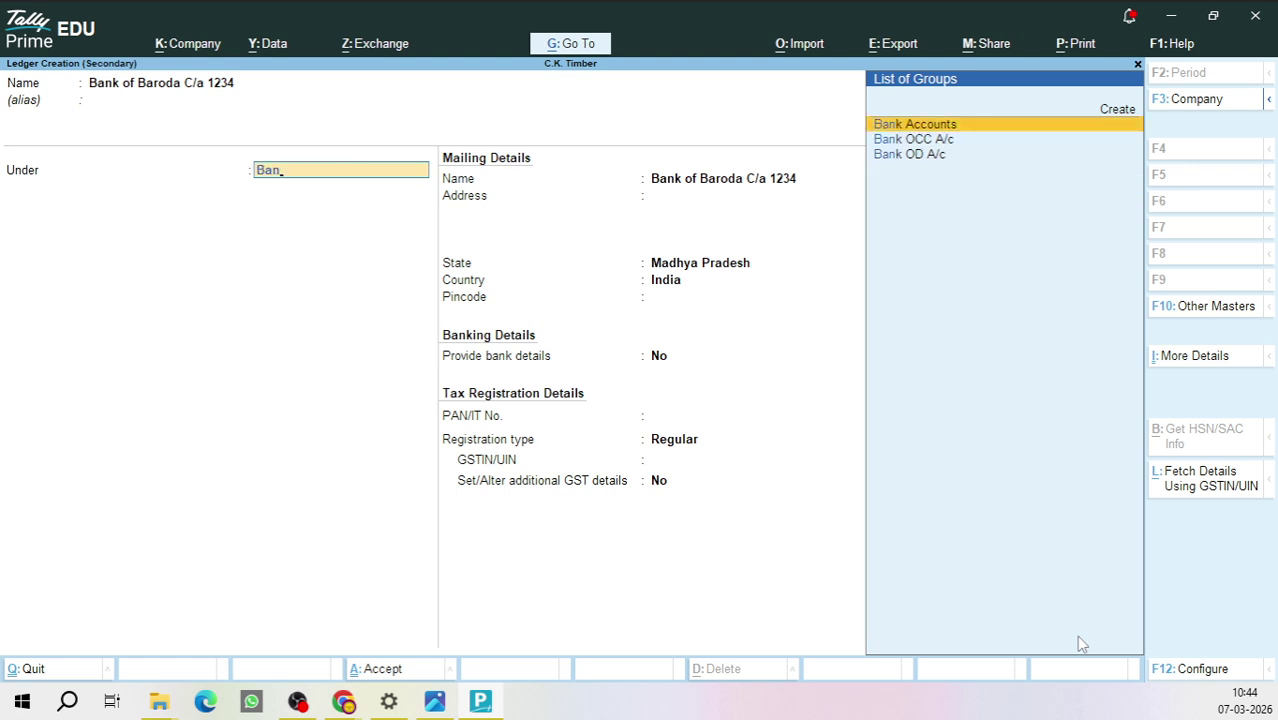
key(Down)
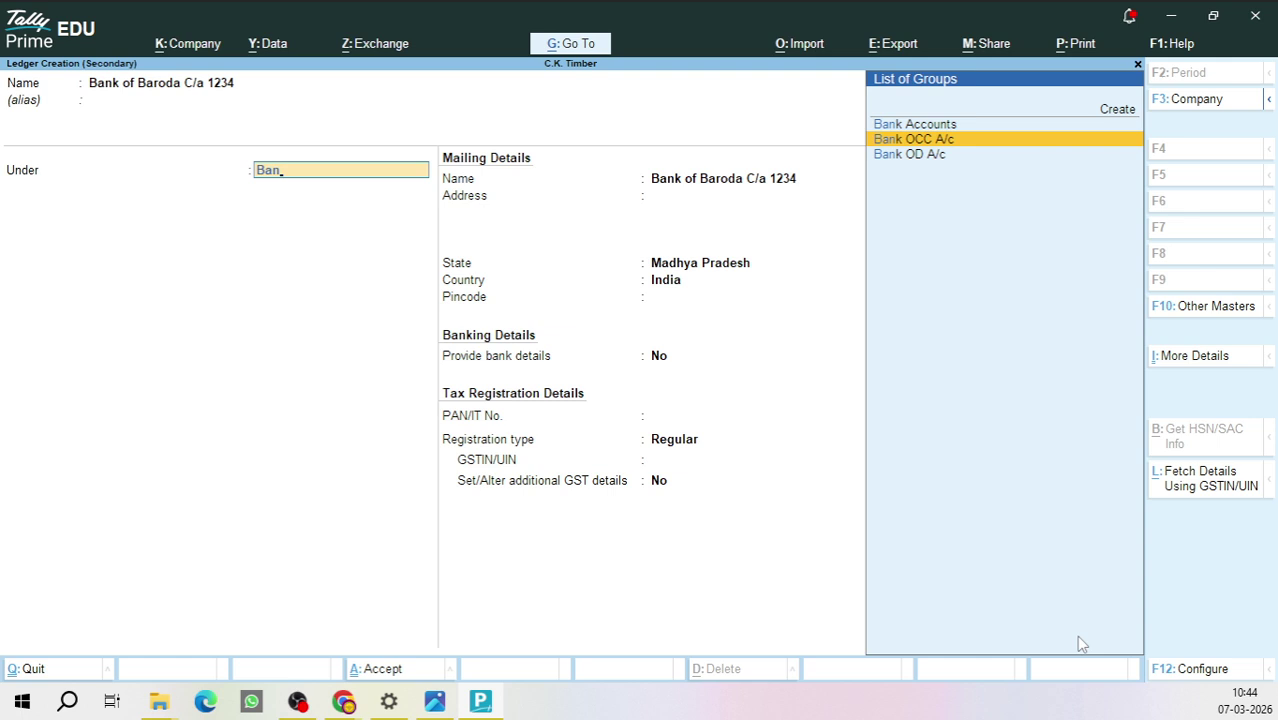
key(Up)
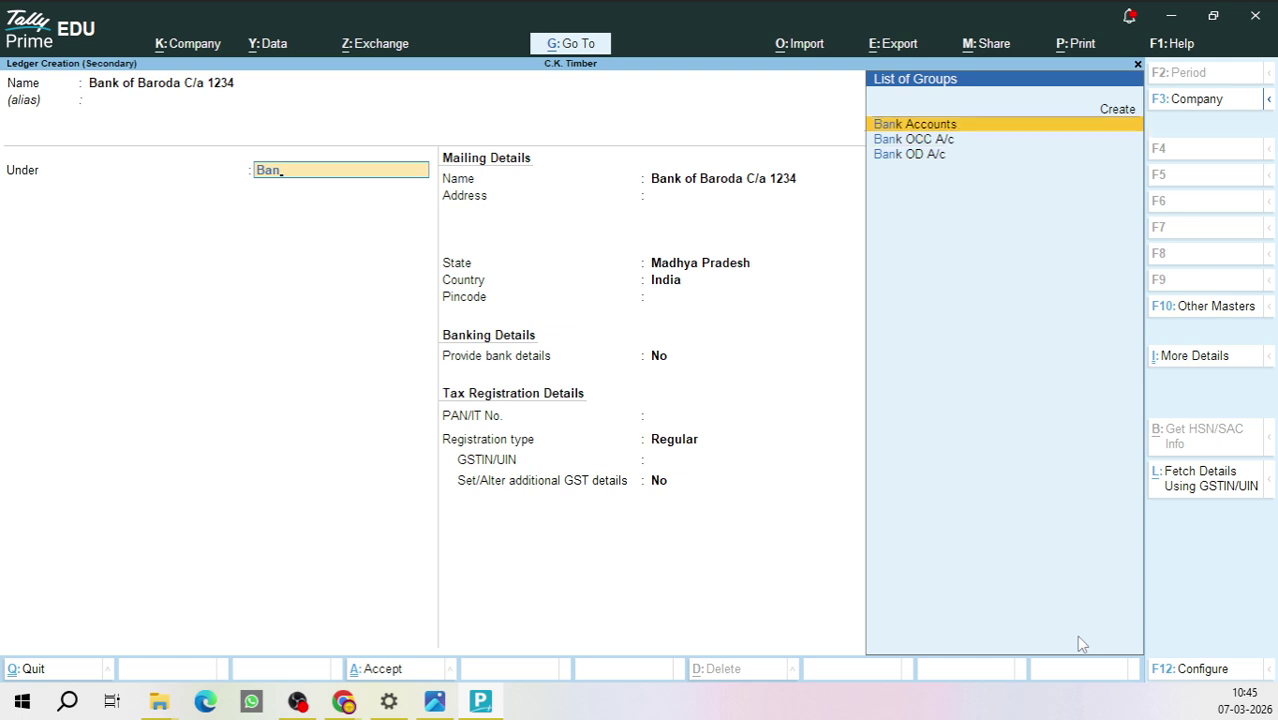
key(Return)
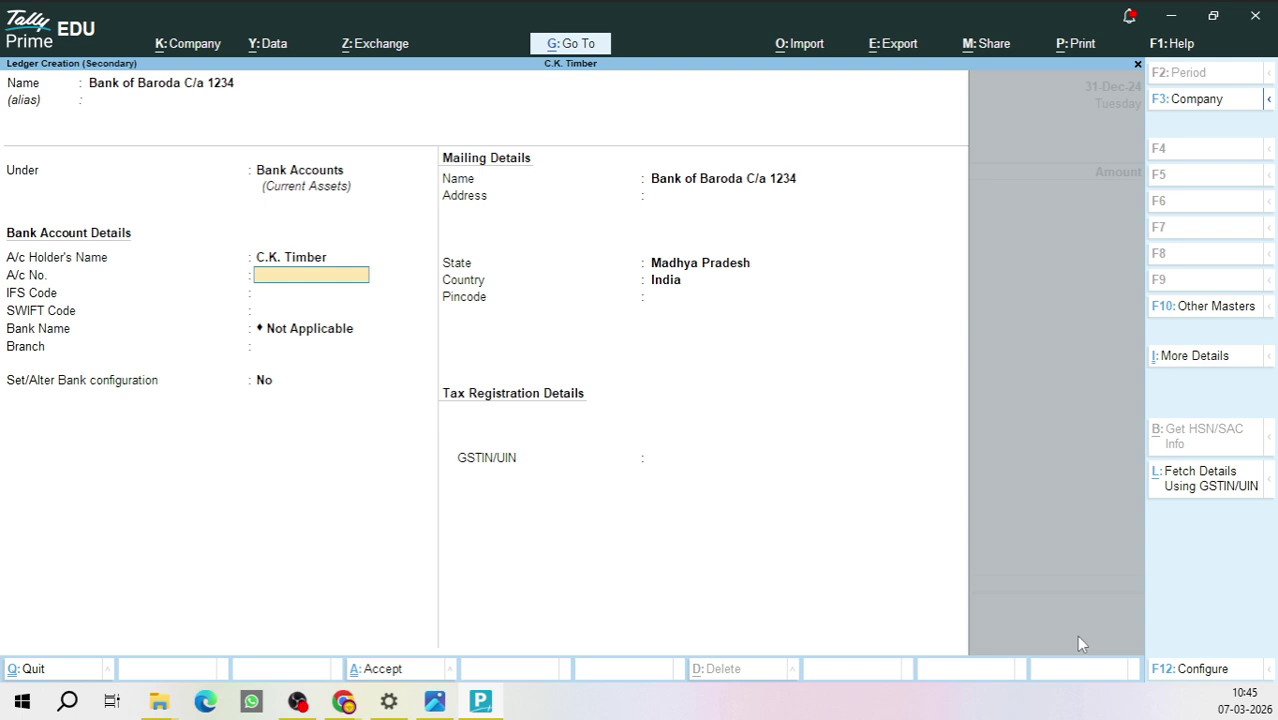
key(Return)
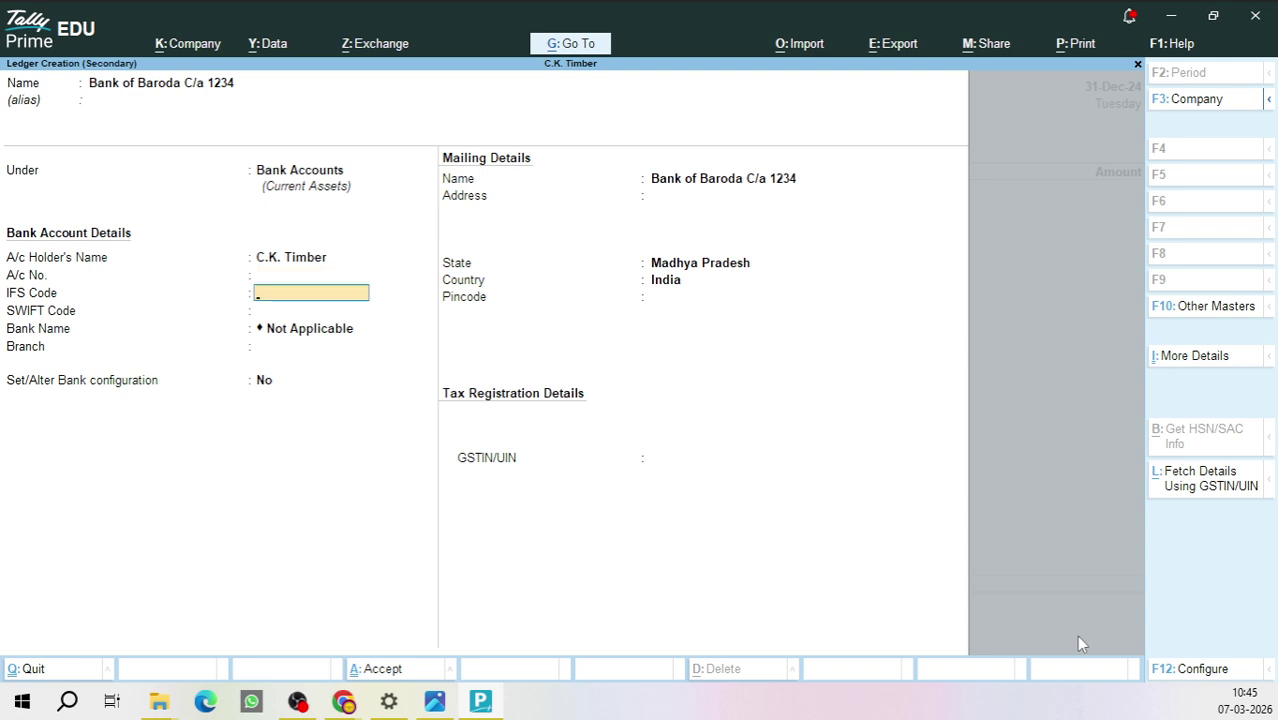
key(Return)
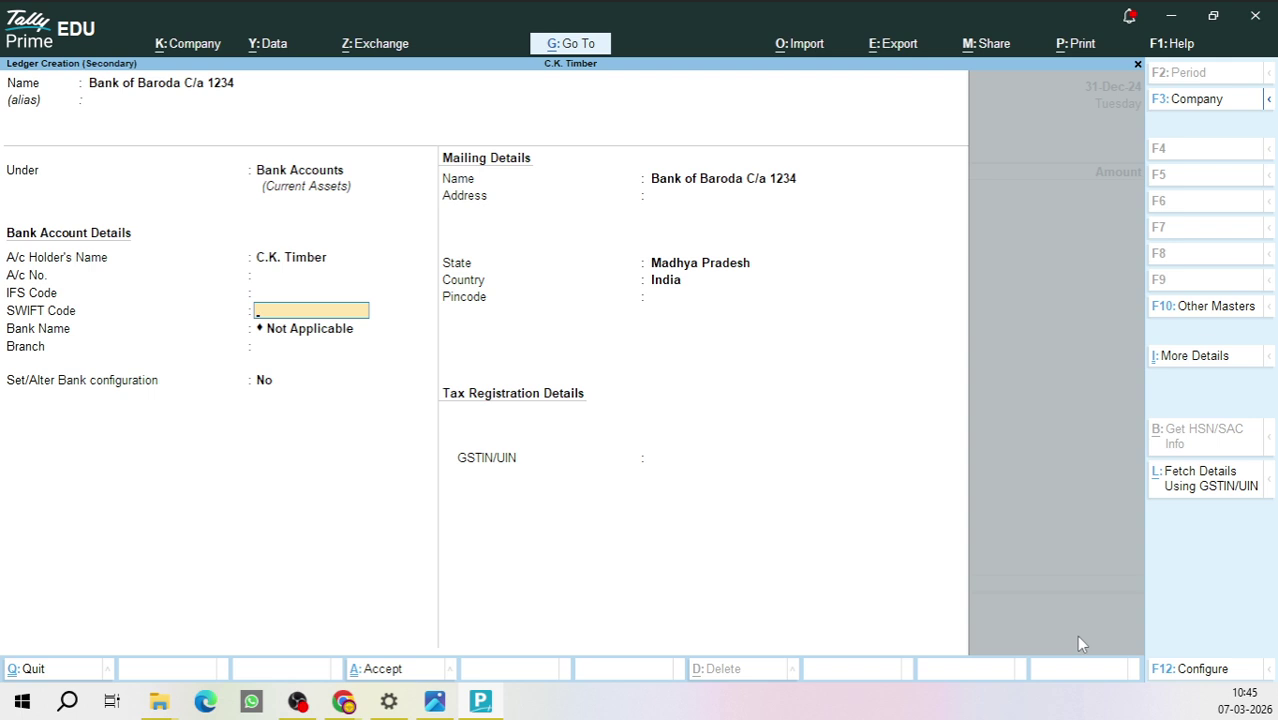
key(Up)
key(Up)
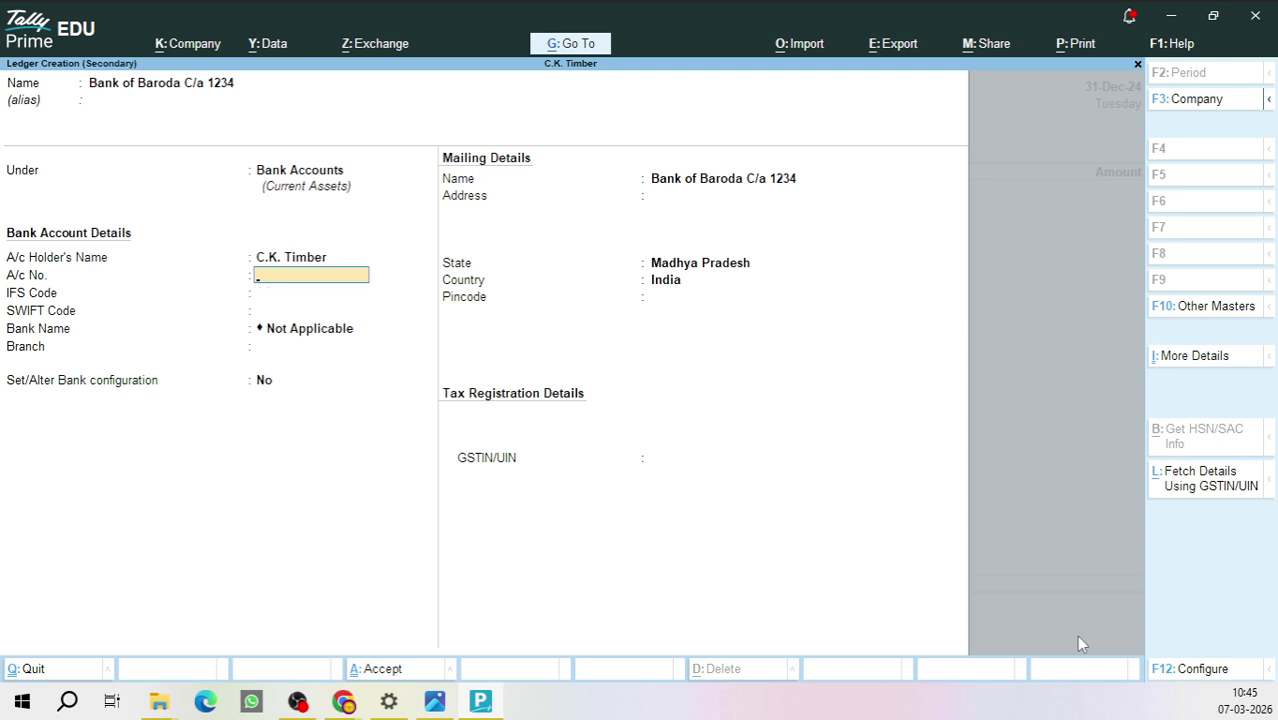
Step: Leave the bank ledger's account number, IFS code, SWIFT code and branch blank, with bank name Not Applicable and bank configuration No
key(Return)
key(Return)
key(Return)
key(Return)
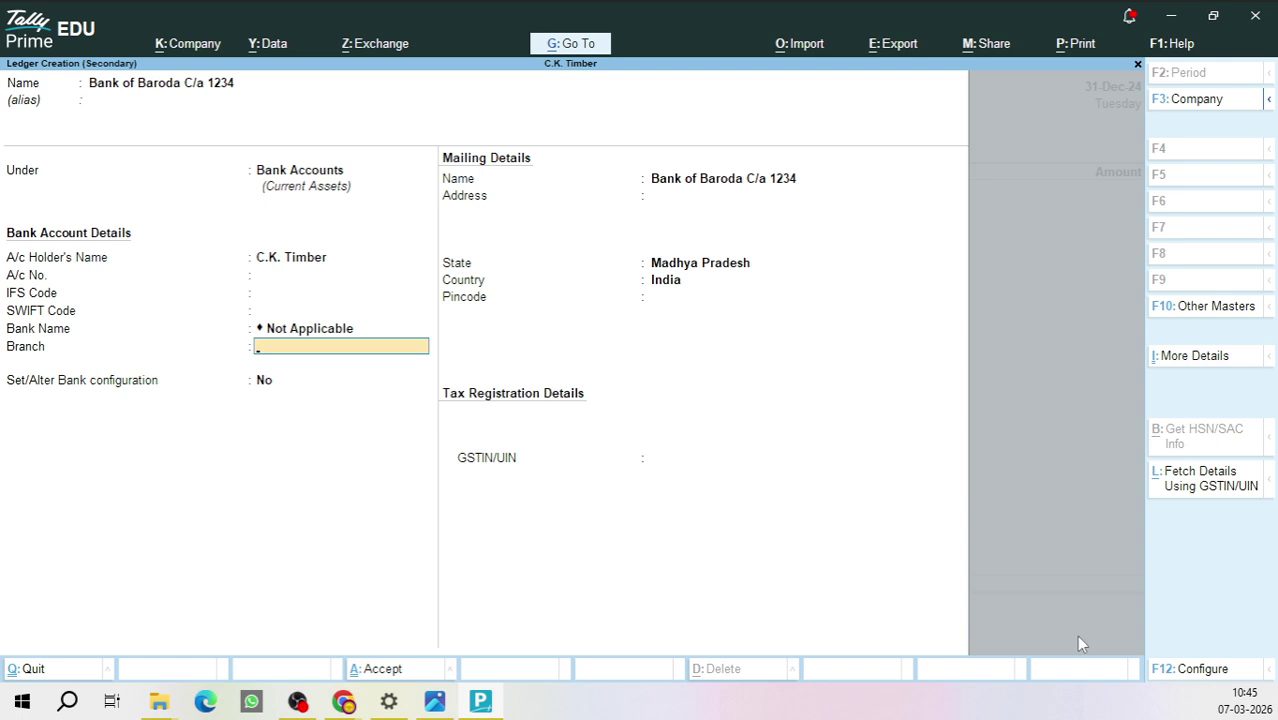
key(Return)
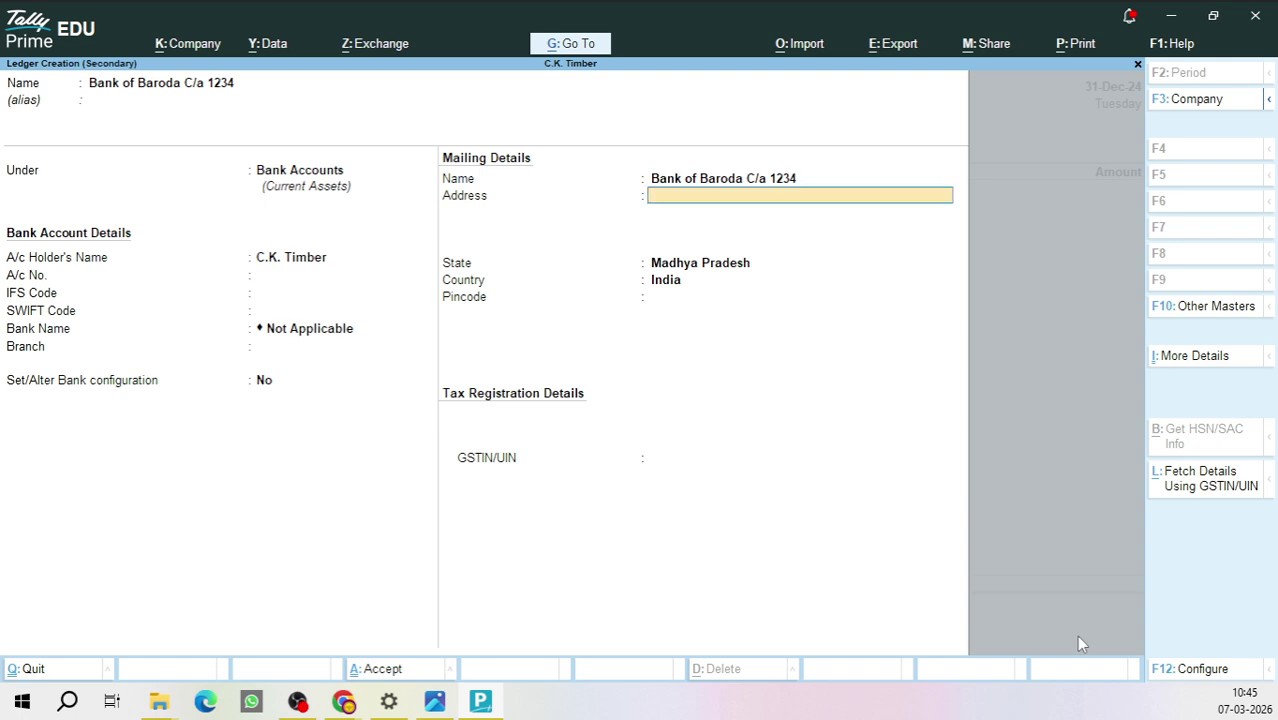
Step: Keep the ledger's default mailing details with Madhya Pradesh and India, leave the GSTIN/UIN blank and save the ledger
key(Return)
key(Return)
key(Return)
key(Return)
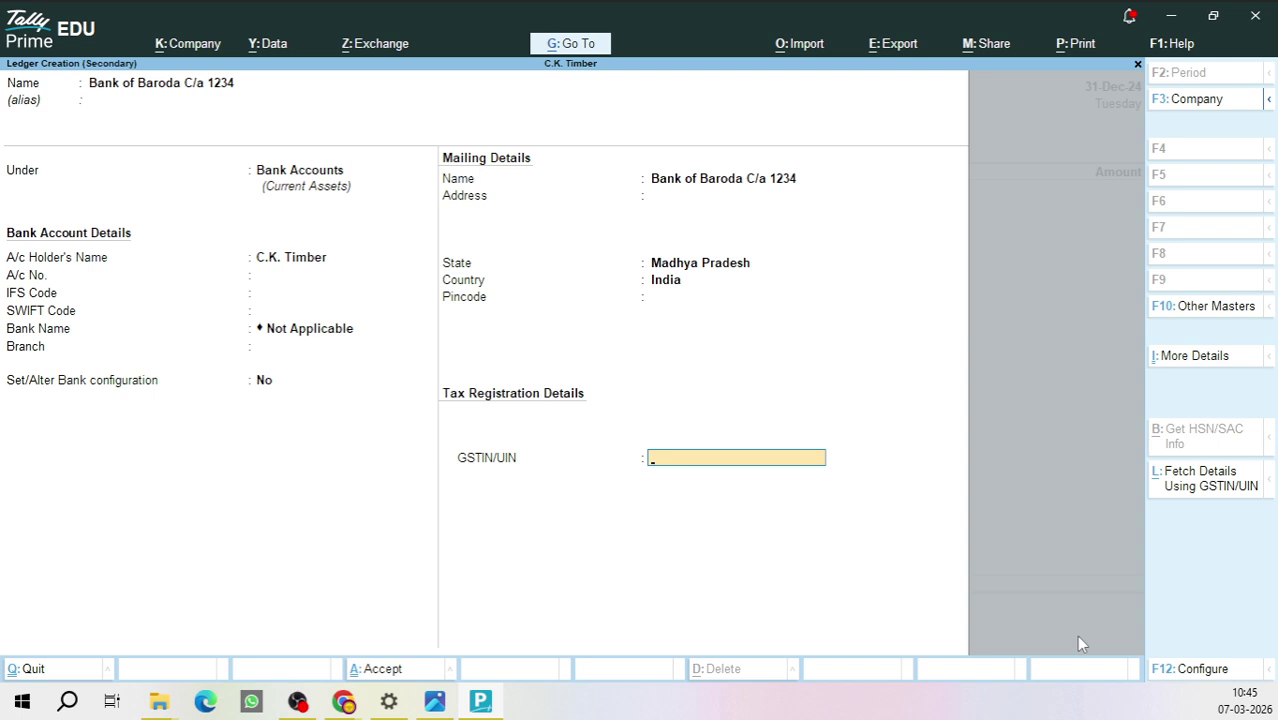
key(Return)
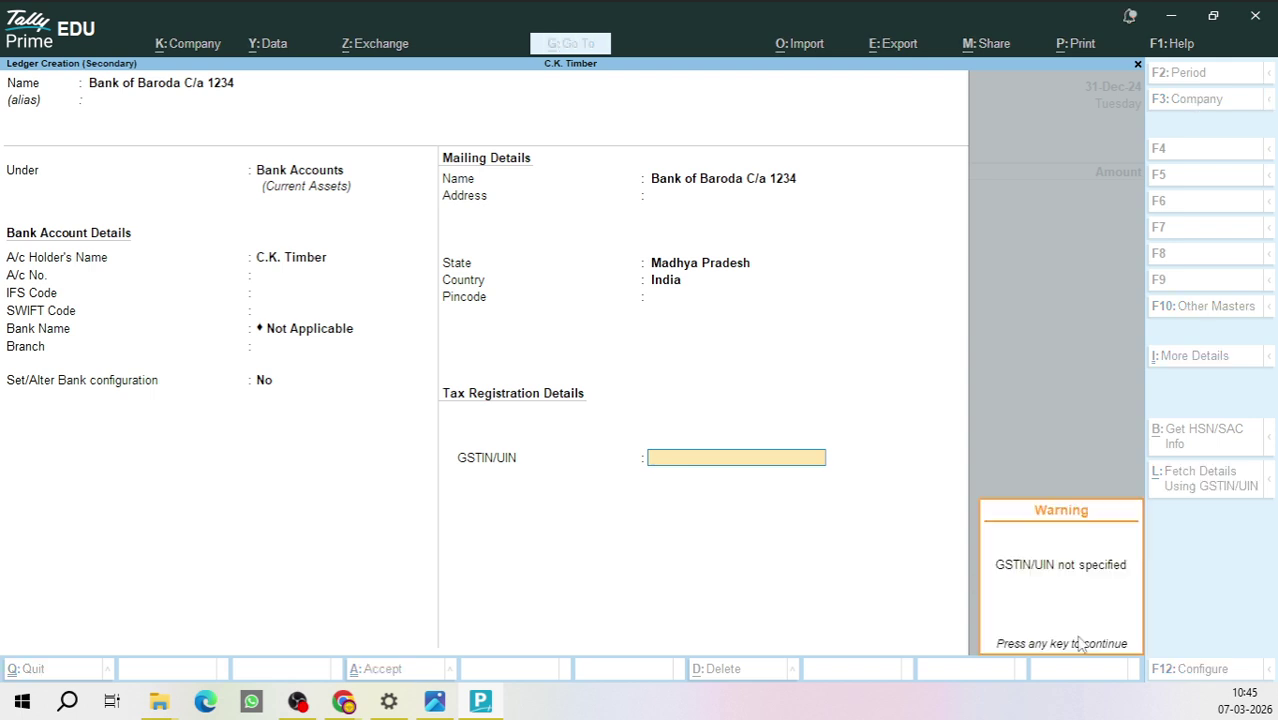
key(Return)
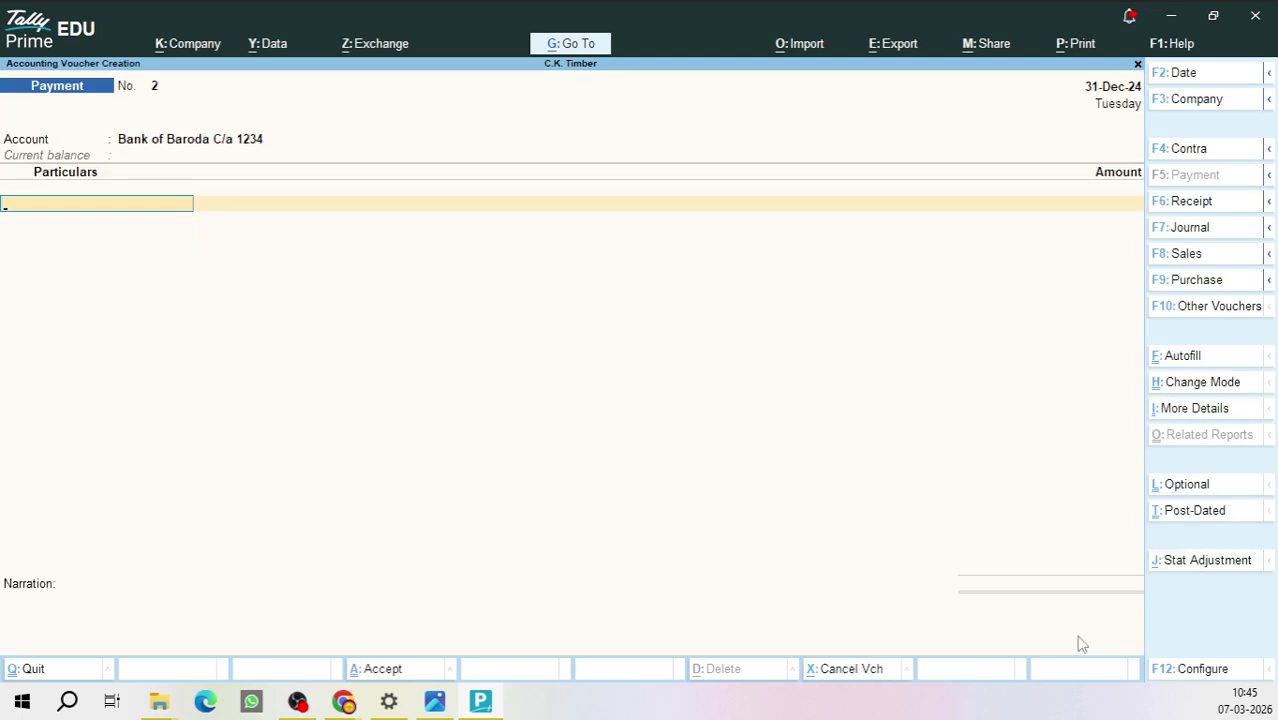
Step: Enter Food & Allied Services, Bhopal as the paid party in the payment voucher with an amount of 8,354
text(H)
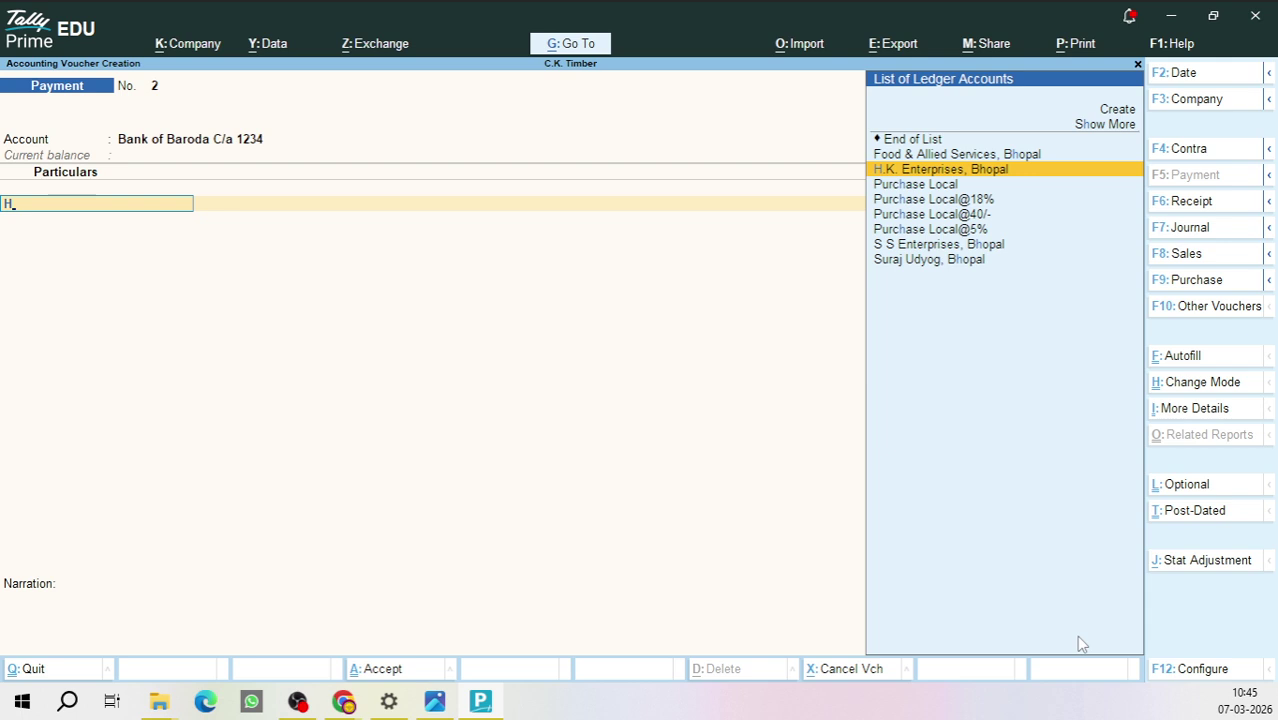
key(Up)
key(Return)
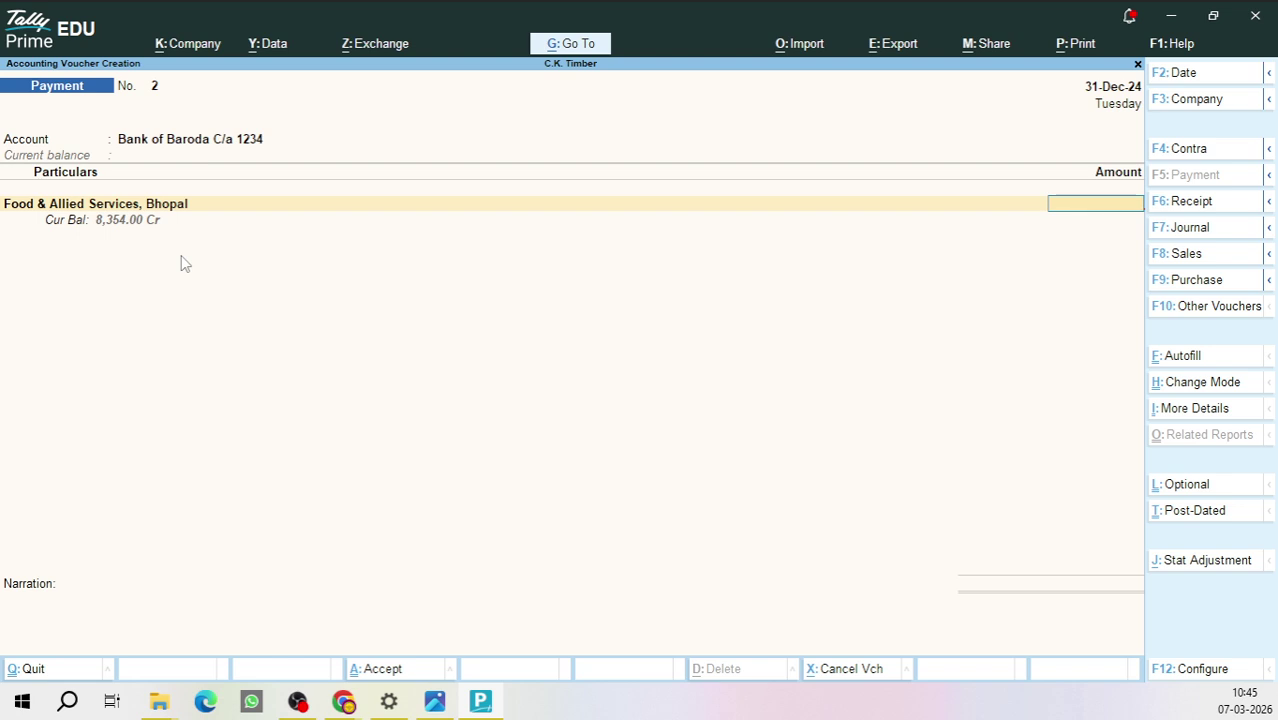
text(5354)
key(Return)
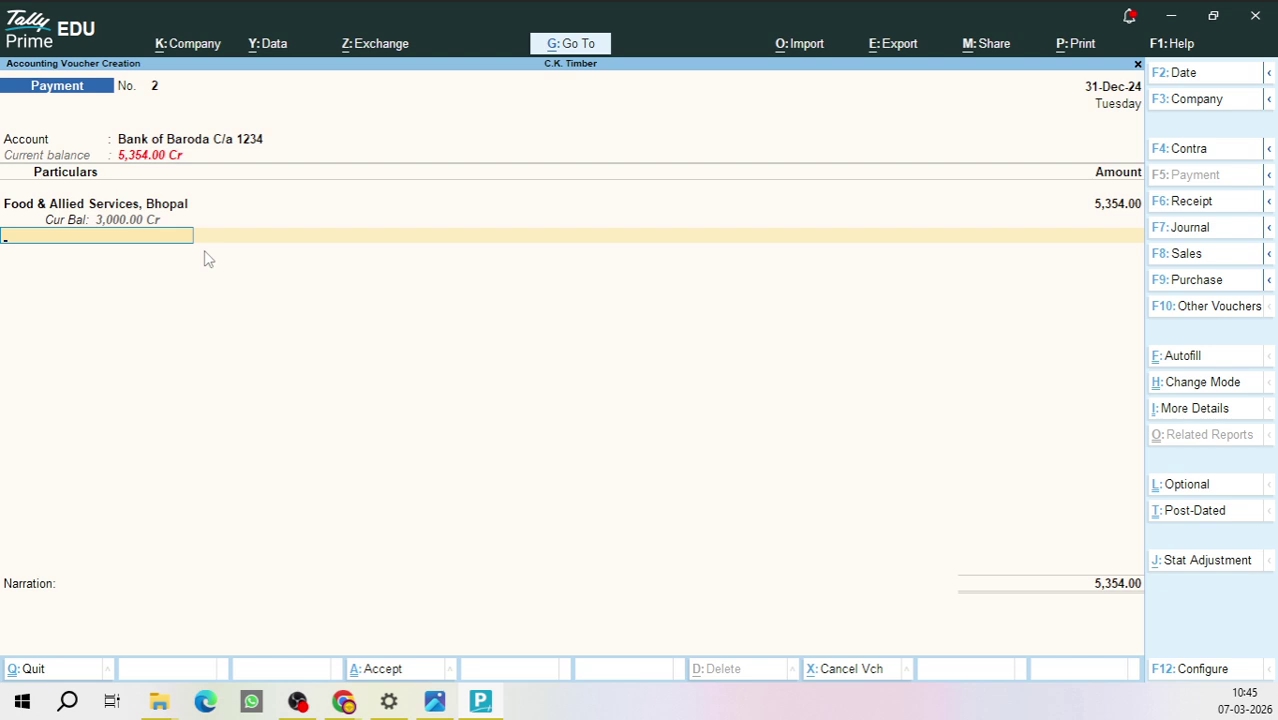
key(BackSpace)
text(83)
key(Return)
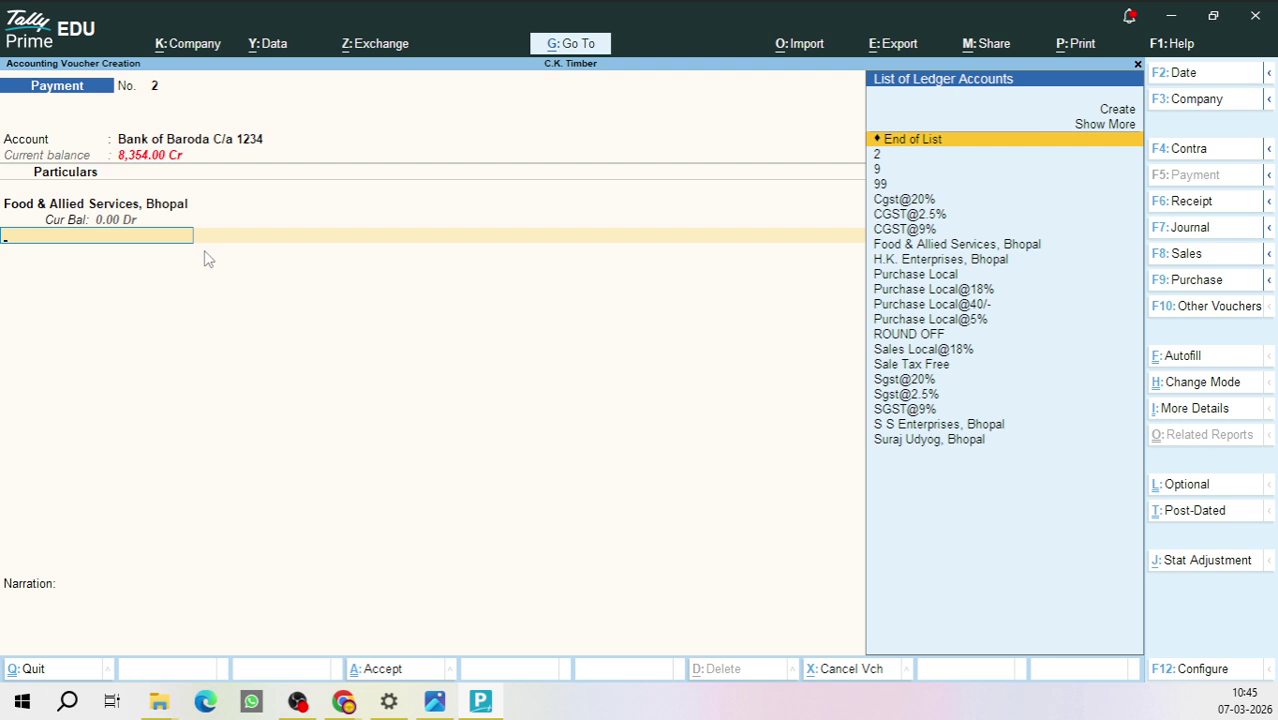
Step: Allocate the bank payment as Others with no instrument number and date 31-Dec-24, save the voucher without narration and quit voucher entry
key(Return)
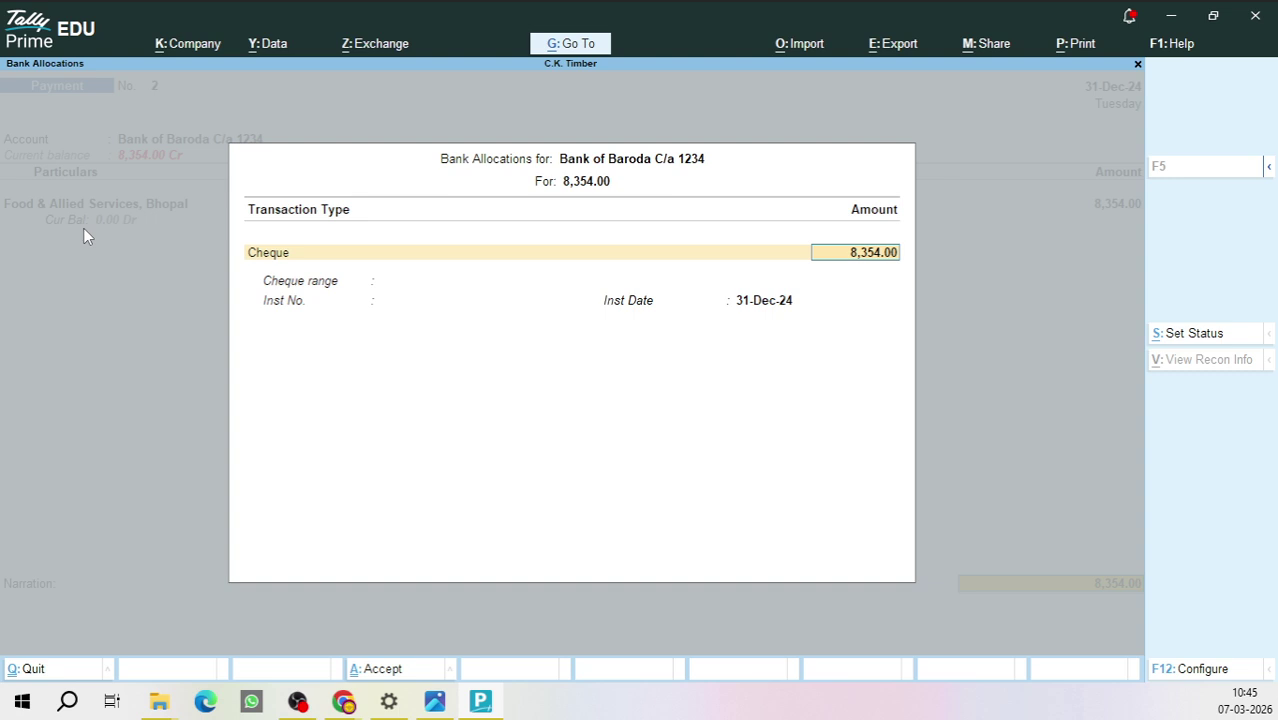
key(Return)
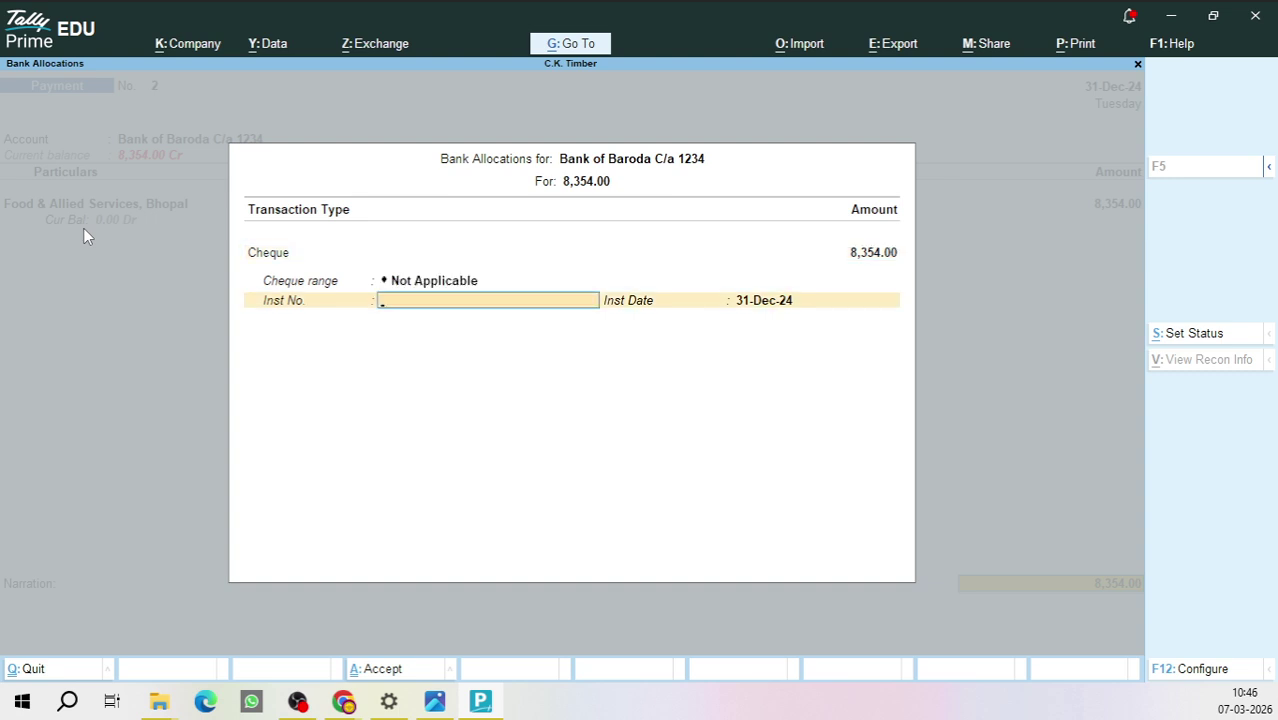
key(BackSpace)
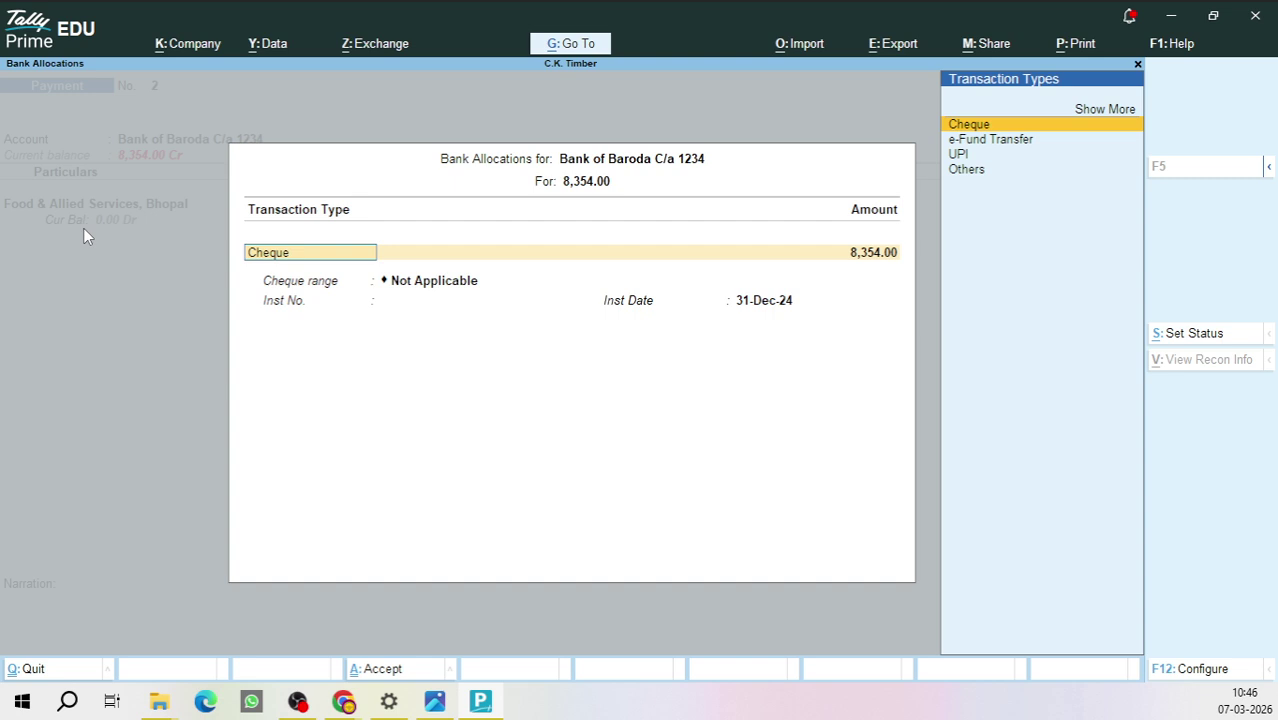
key(Down)
key(Down)
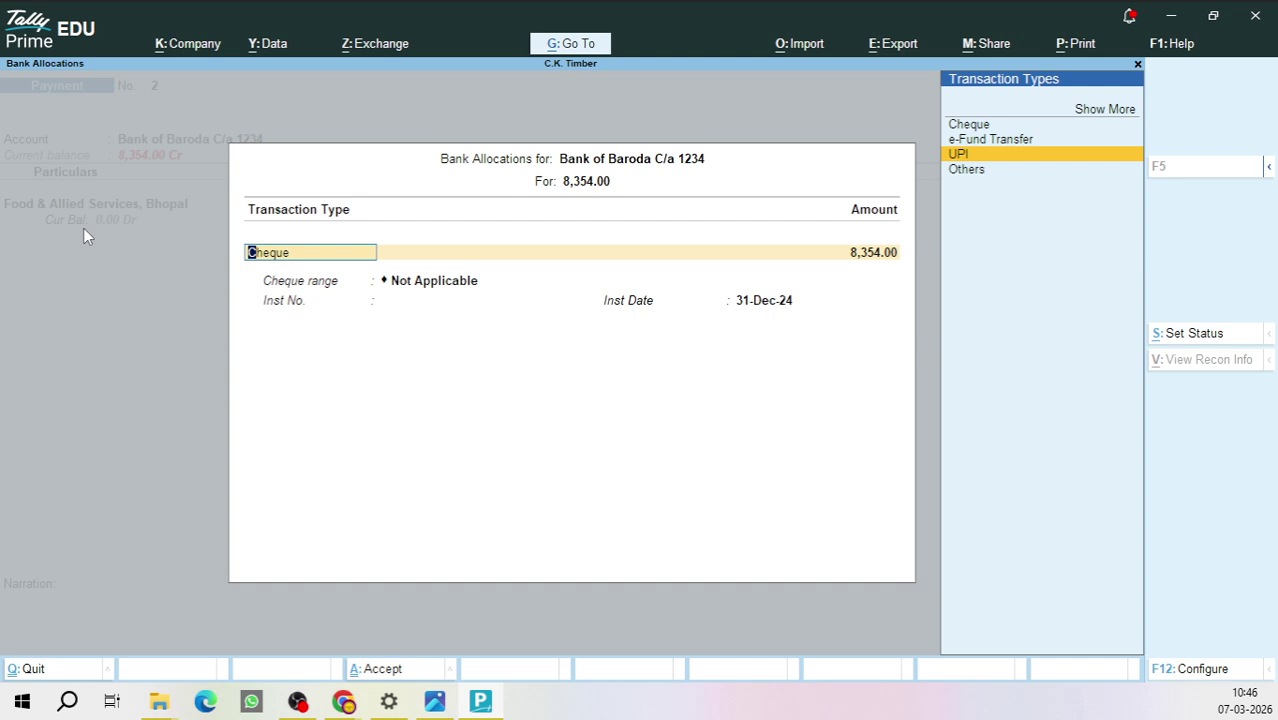
key(Down)
key(Return)
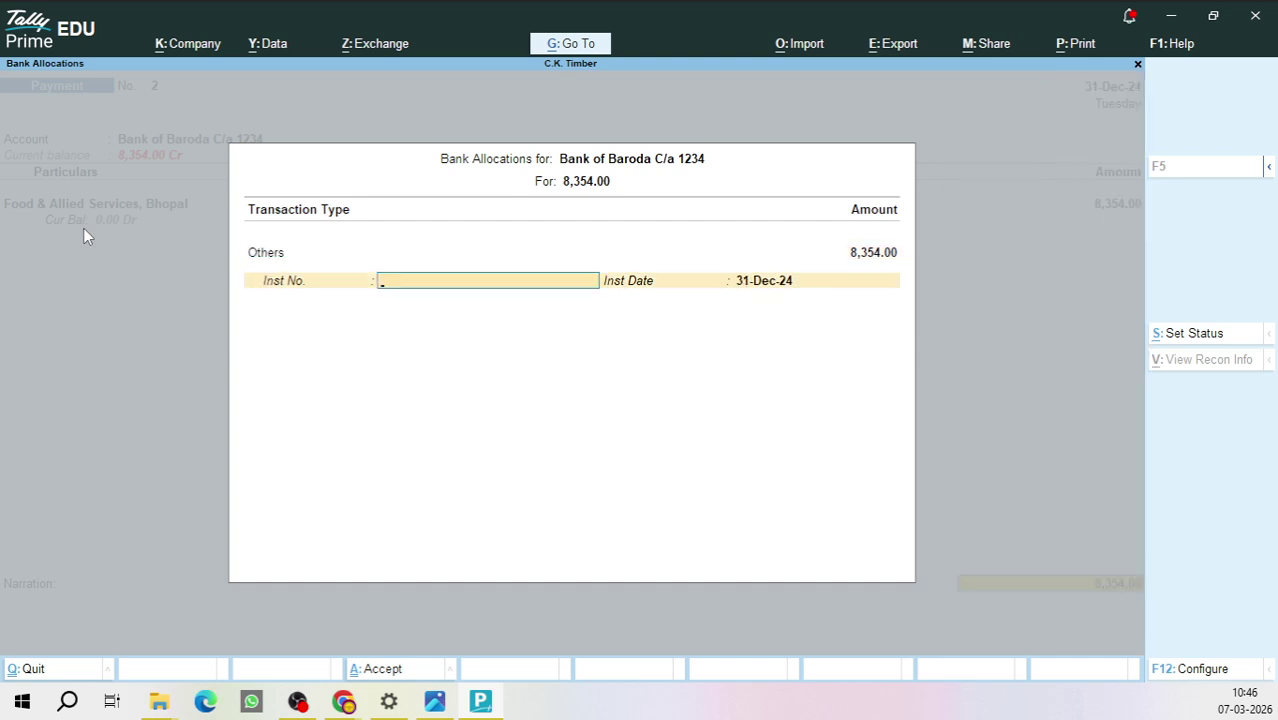
key(Return)
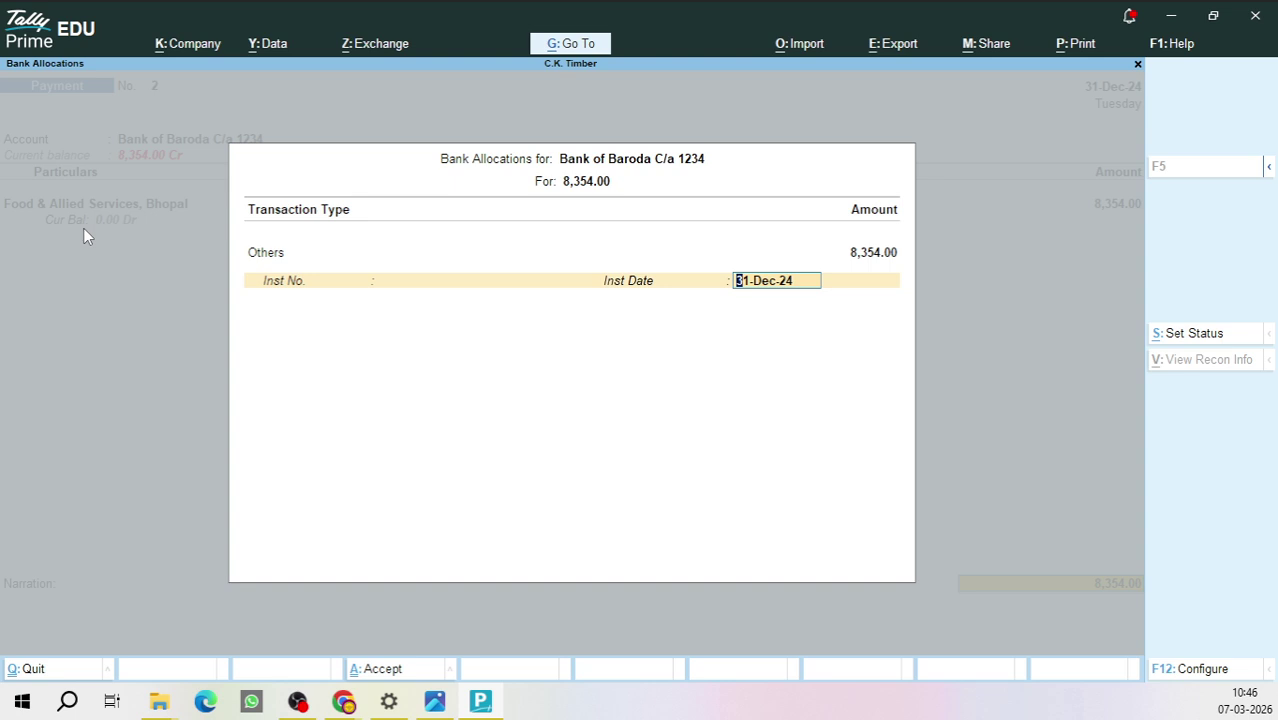
key(Return)
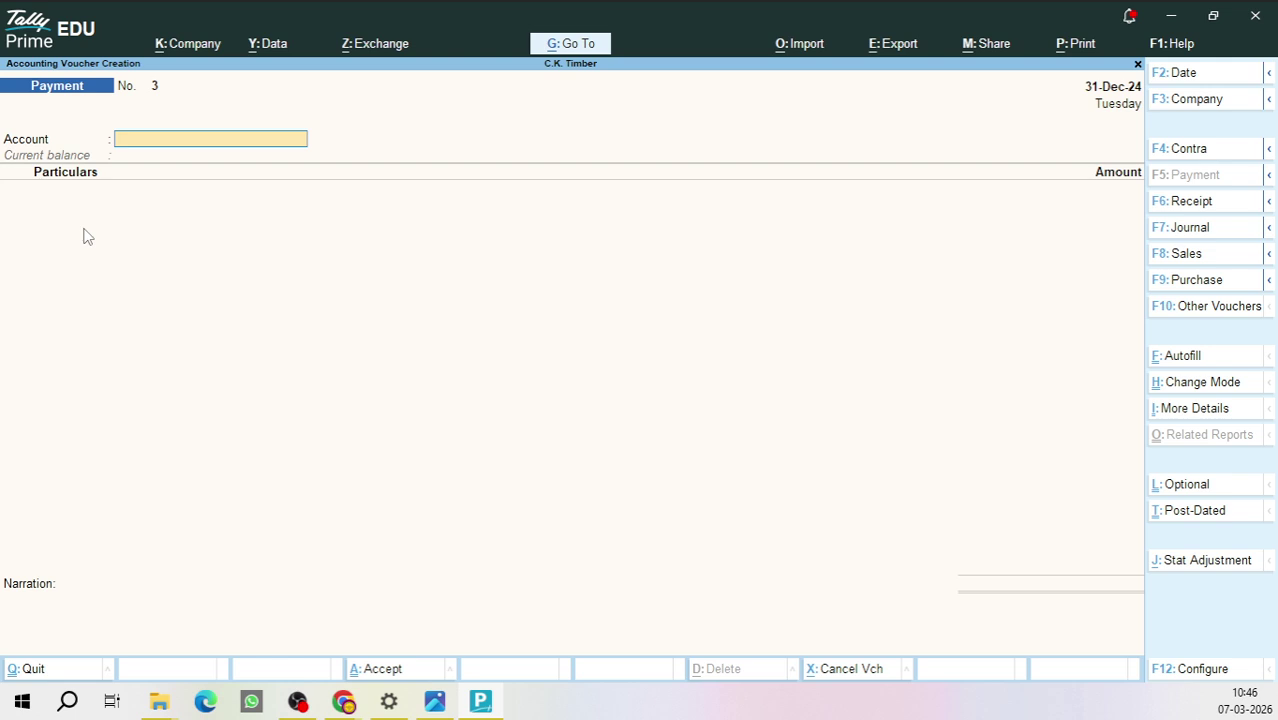
key(Escape)
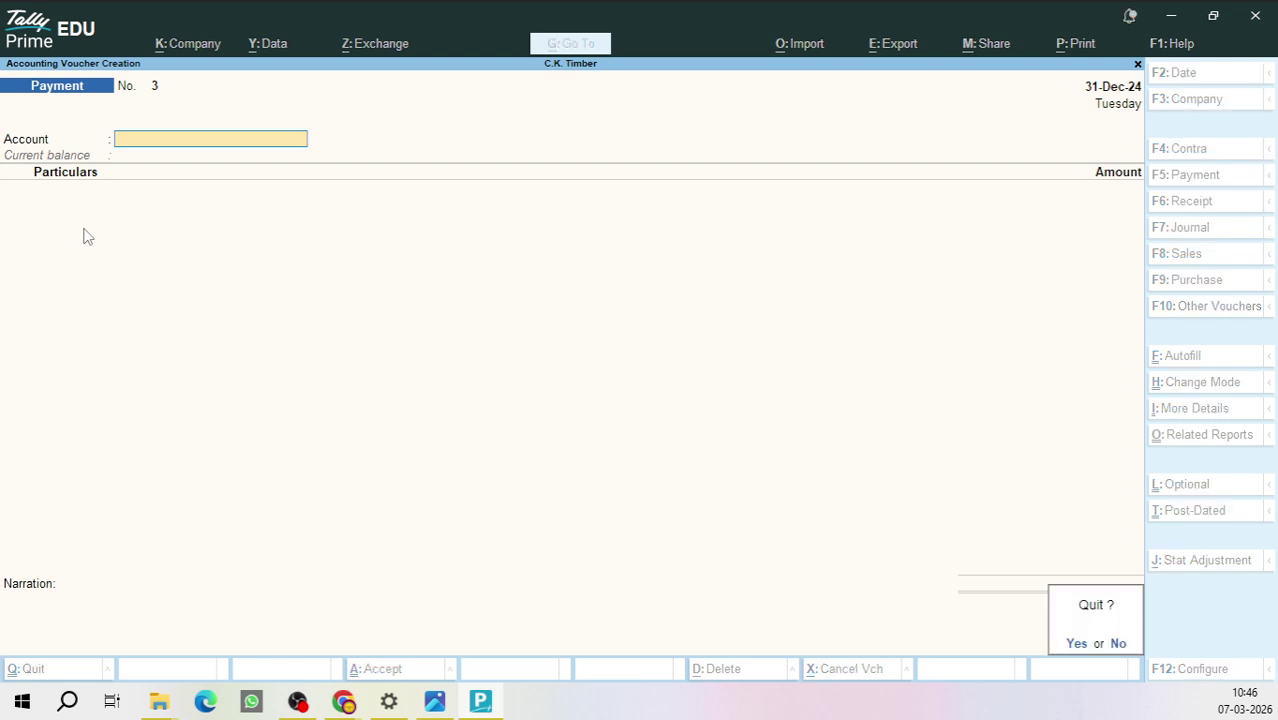
key(y)
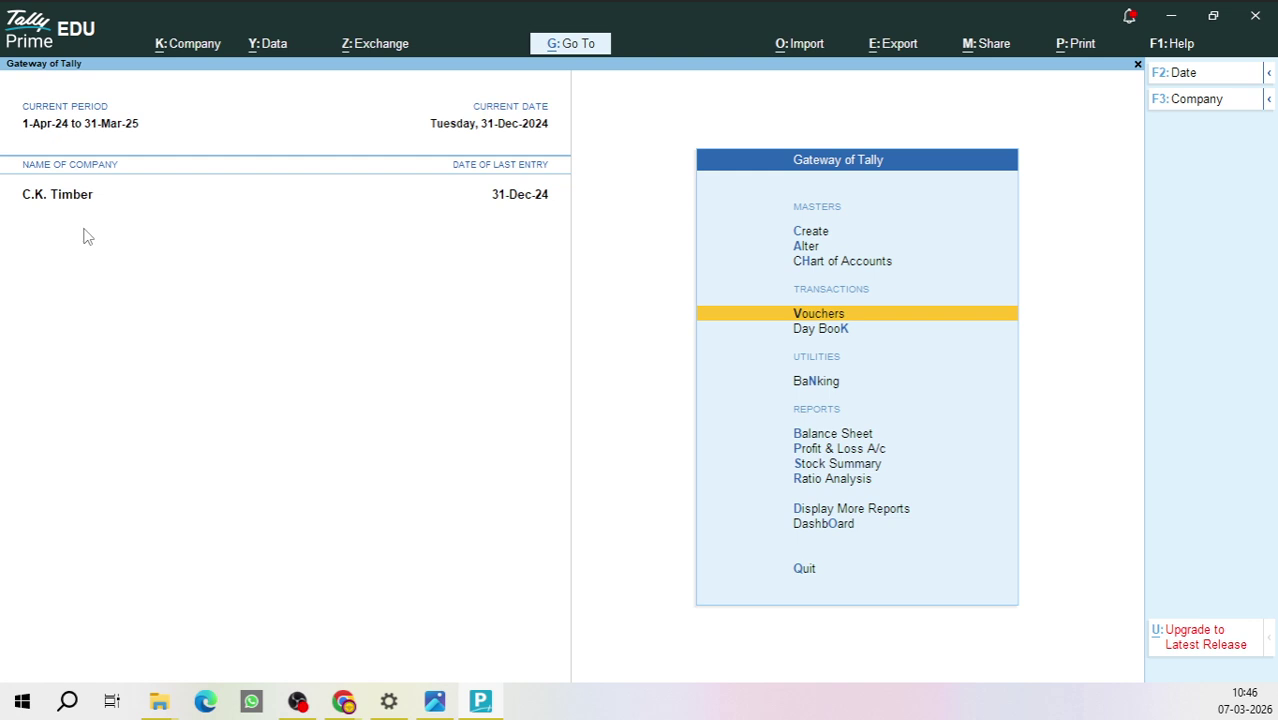
Step: Open the Cash/Bank Books summary from the account books and examine the closing balances of cash and the bank accounts
key(Up)
key(Up)
key(Up)
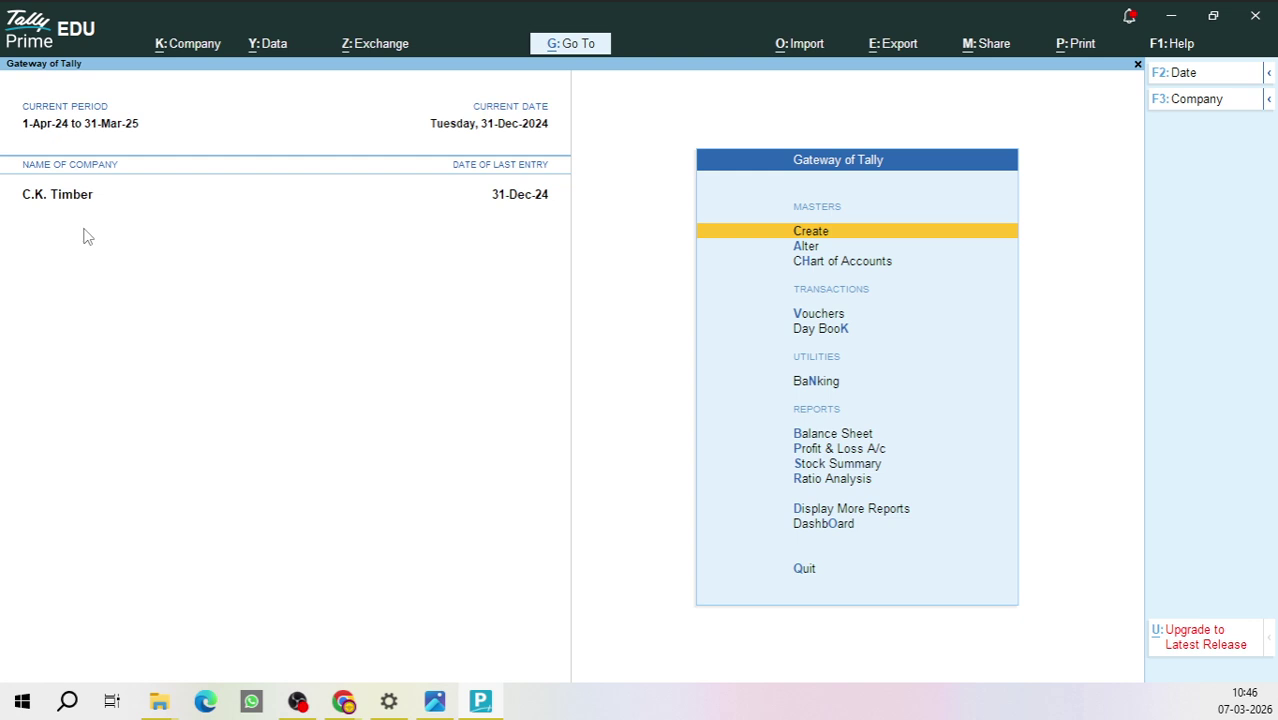
key(Down)
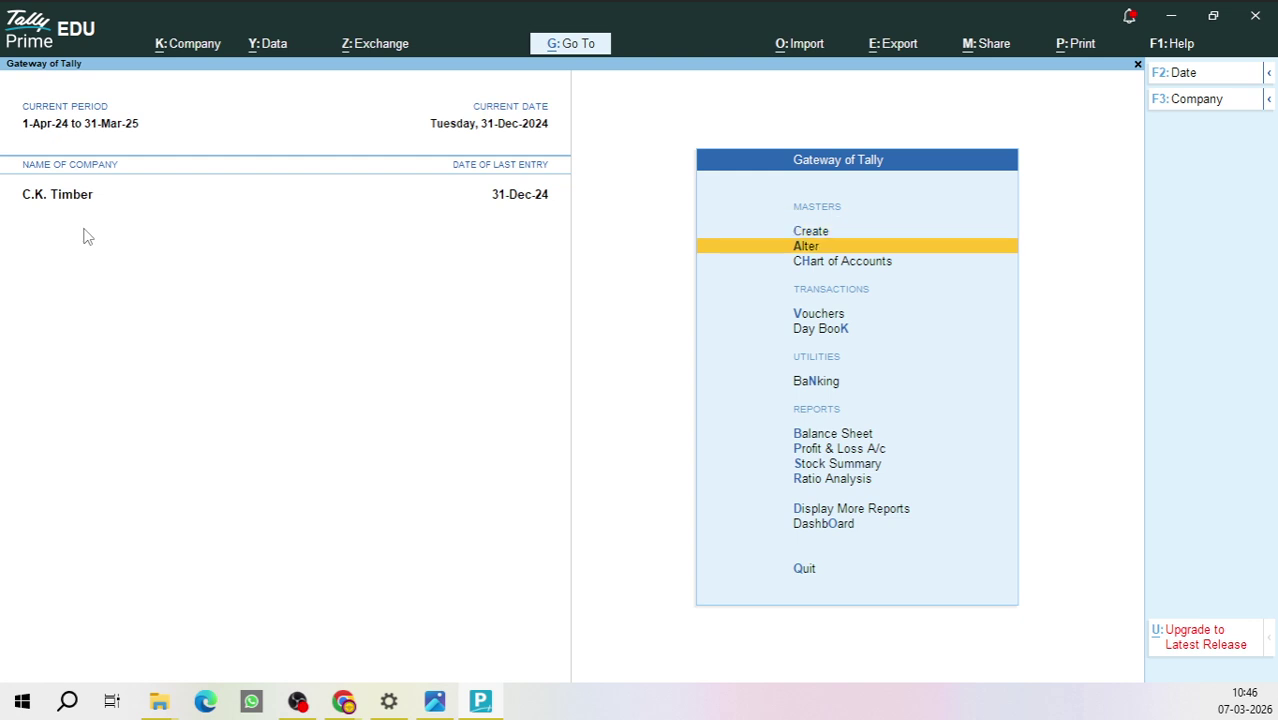
key(d)
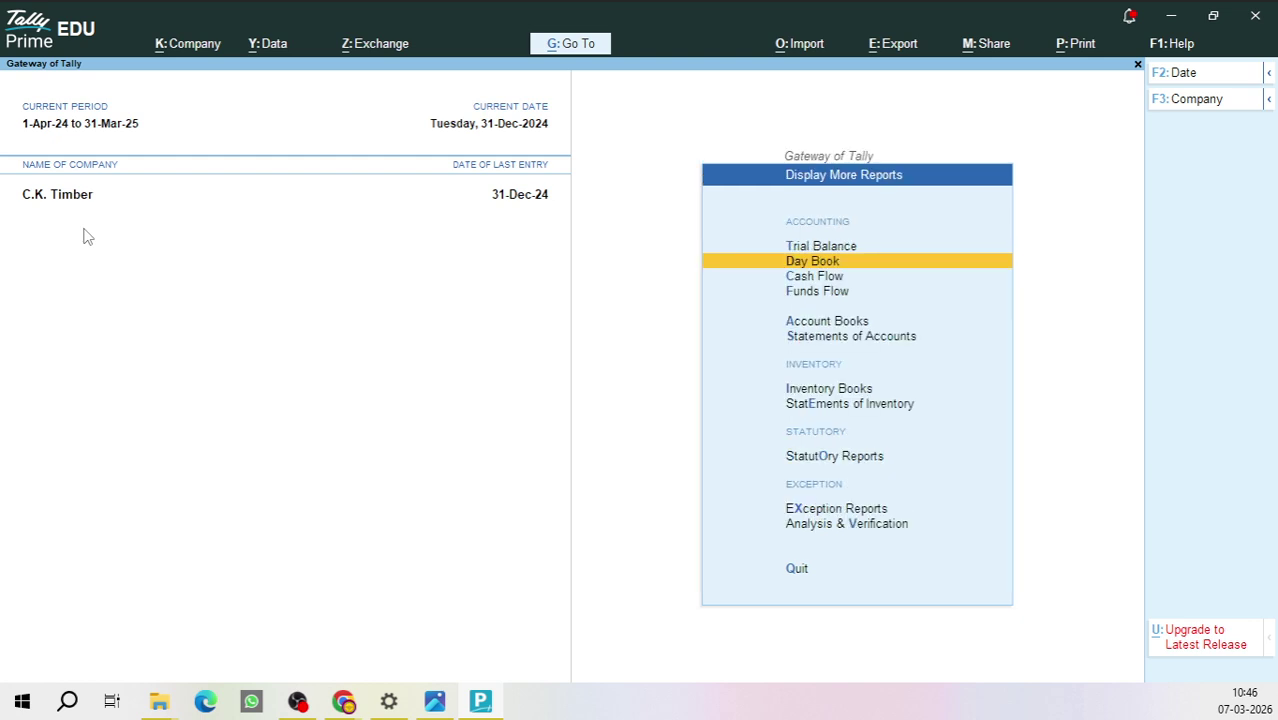
key(Down)
key(Down)
key(Down)
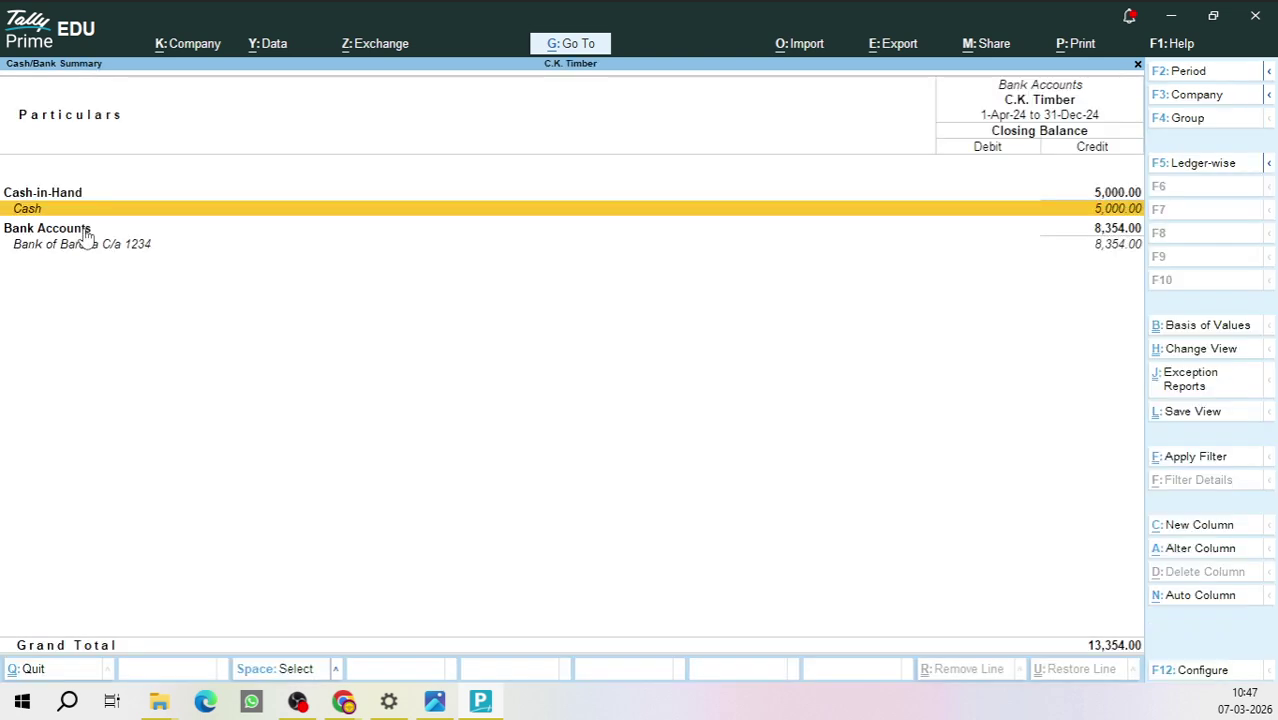
key(Down)
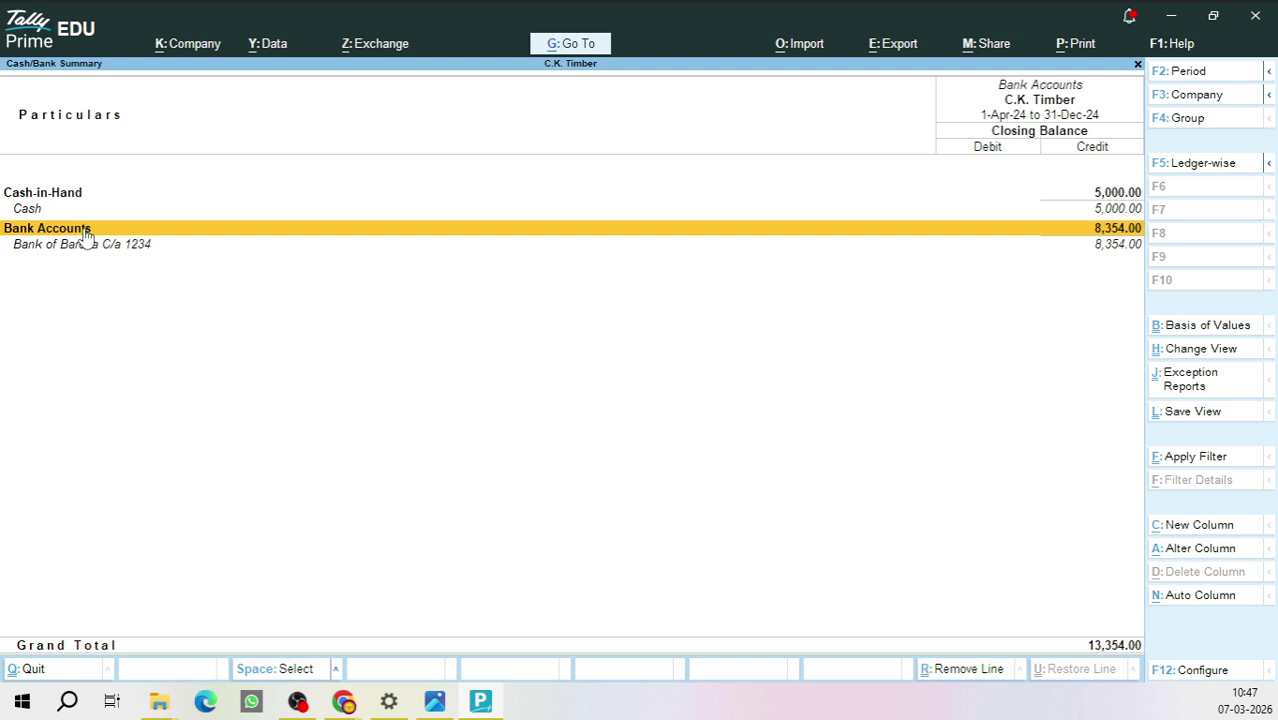
key(Escape)
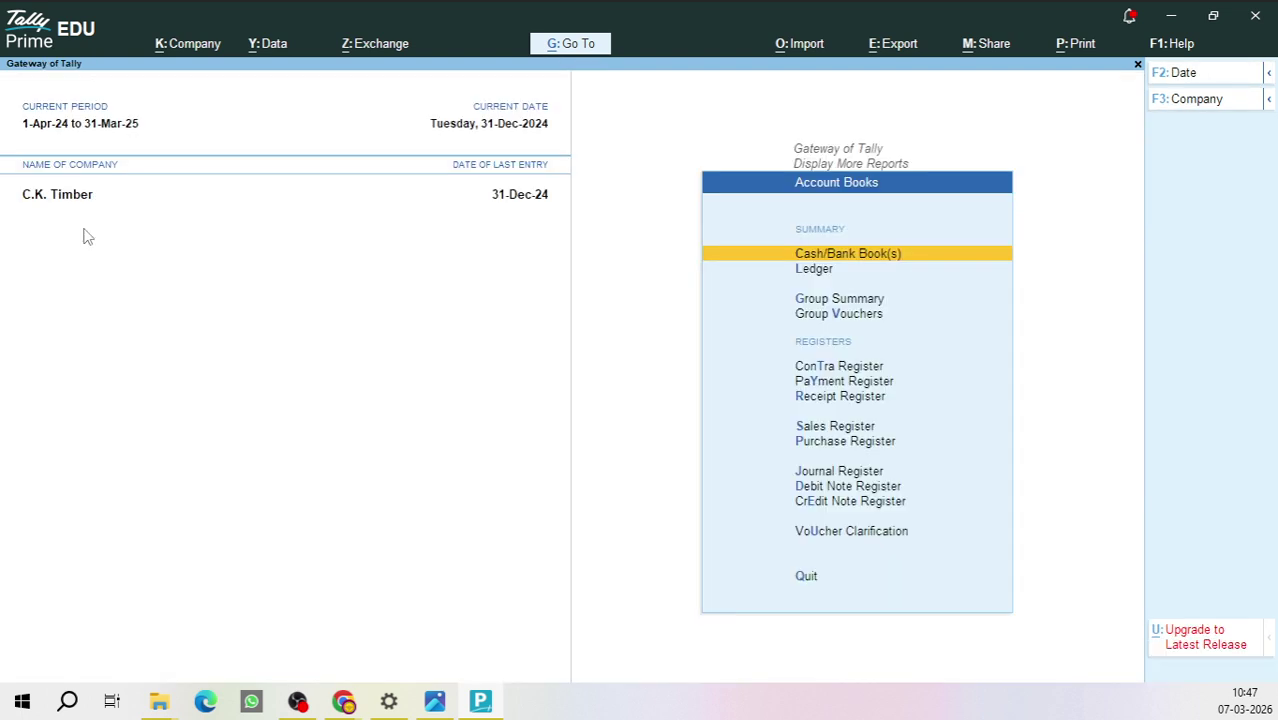
Step: Review the ledger vouchers of Food & Allied Services, Bhopal for the period from 1-Apr-24 to 31-Dec-24, then close the report
text(lF)
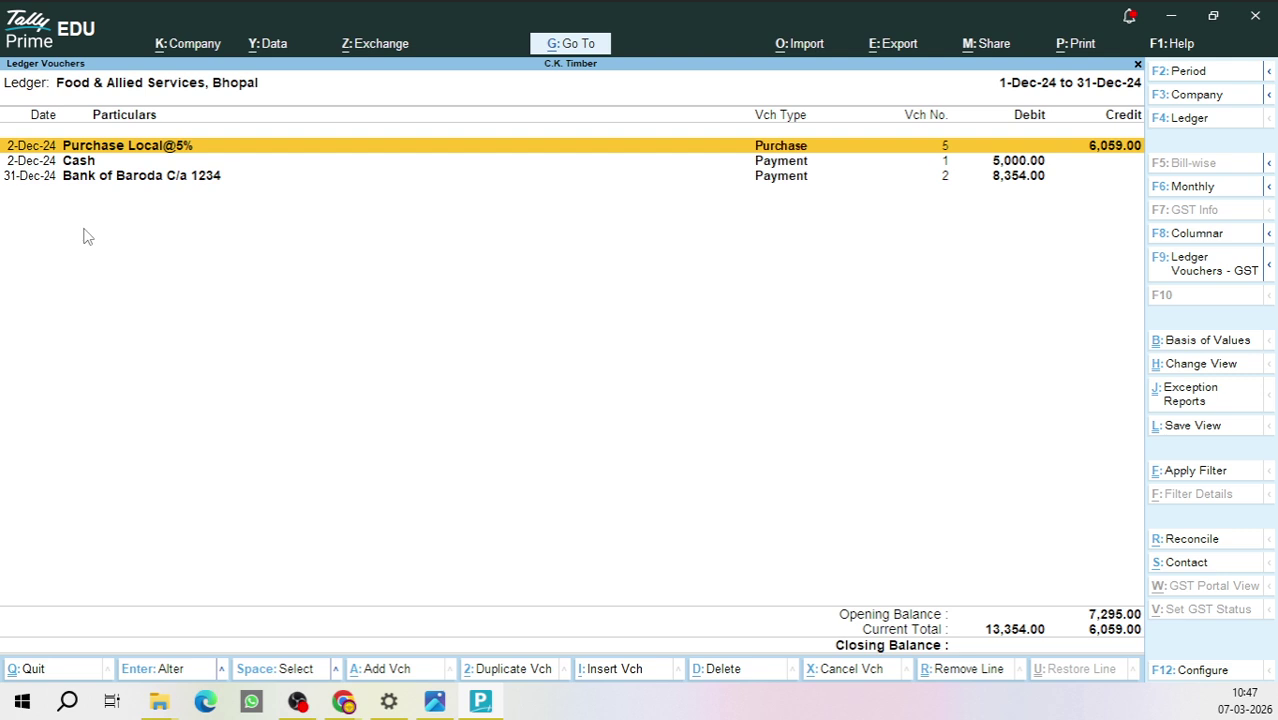
key(F2)
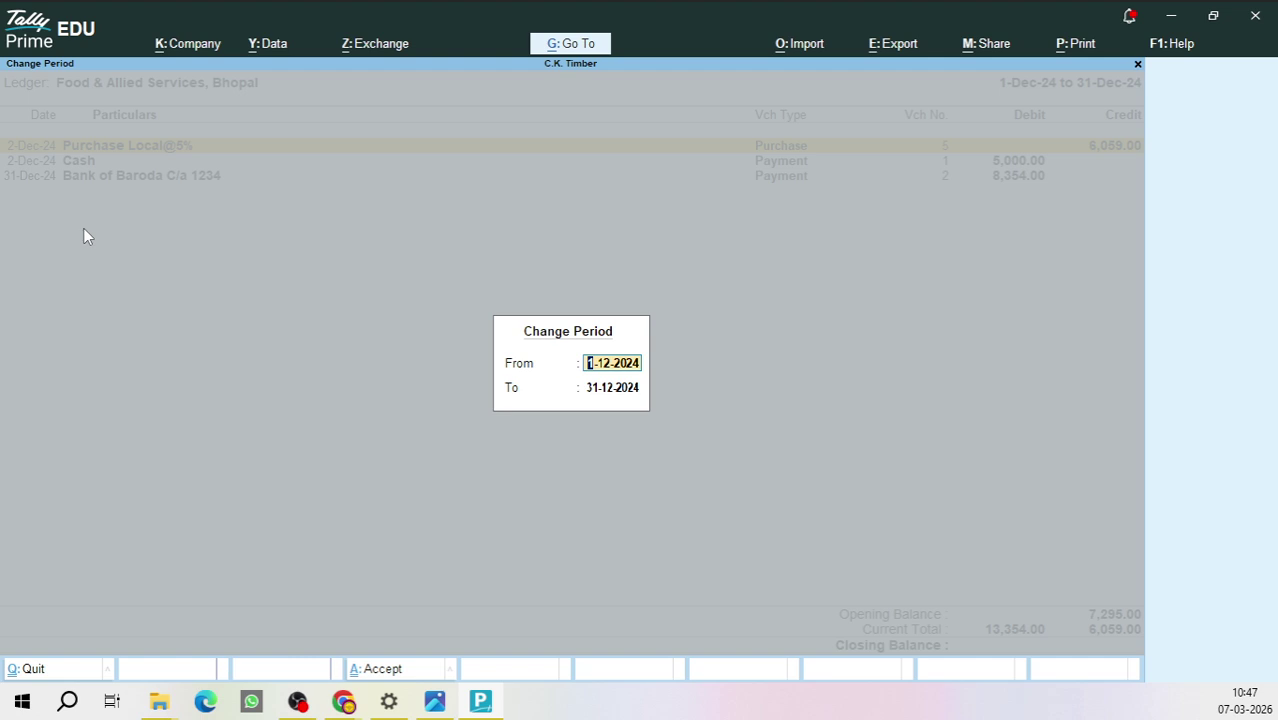
text(1-4)
key(Return)
key(Return)
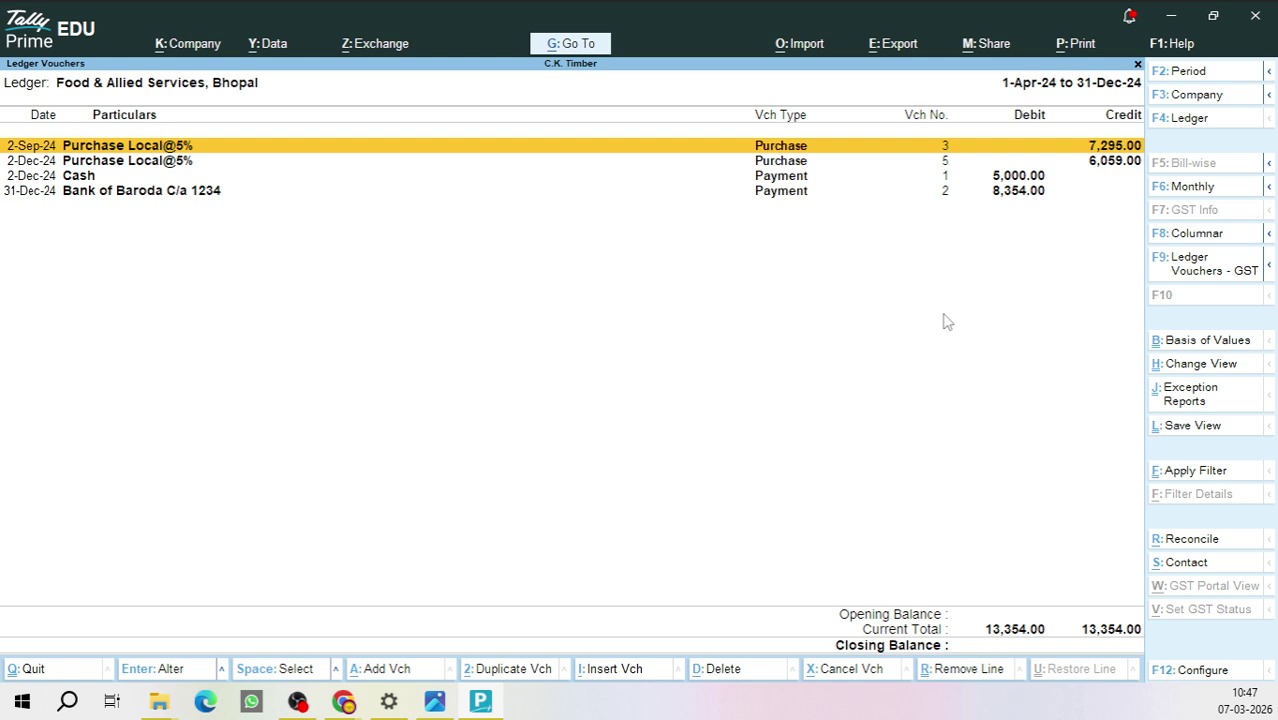
key(Escape)
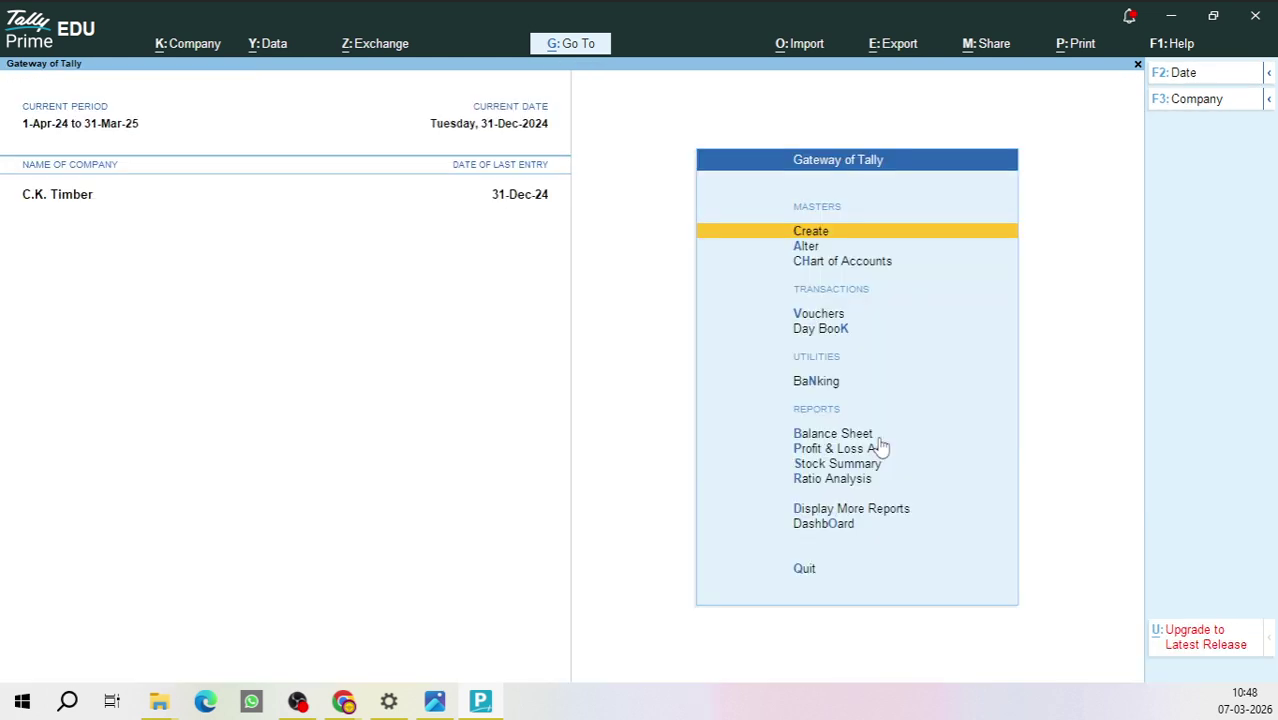